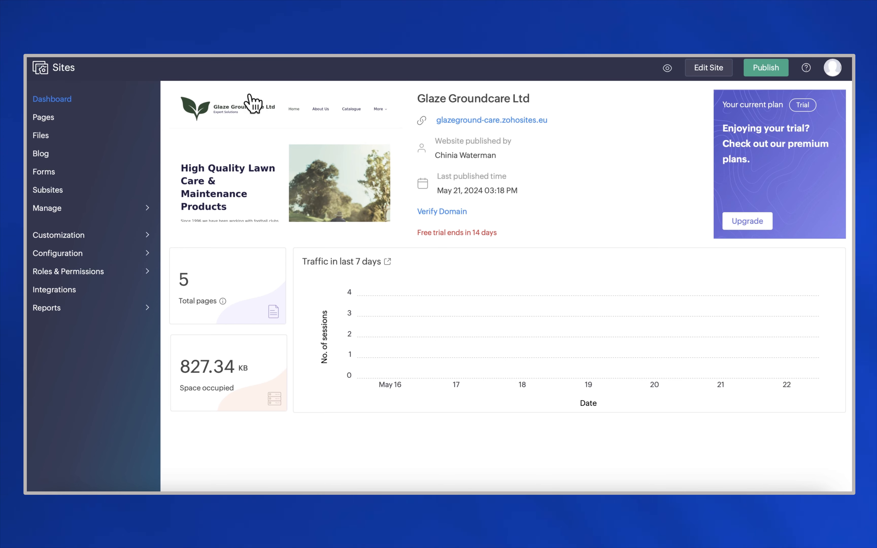
Step: Connect the site to the existing Zoho SalesIQ - Live Chat app with Add live chat left on
click(68, 292)
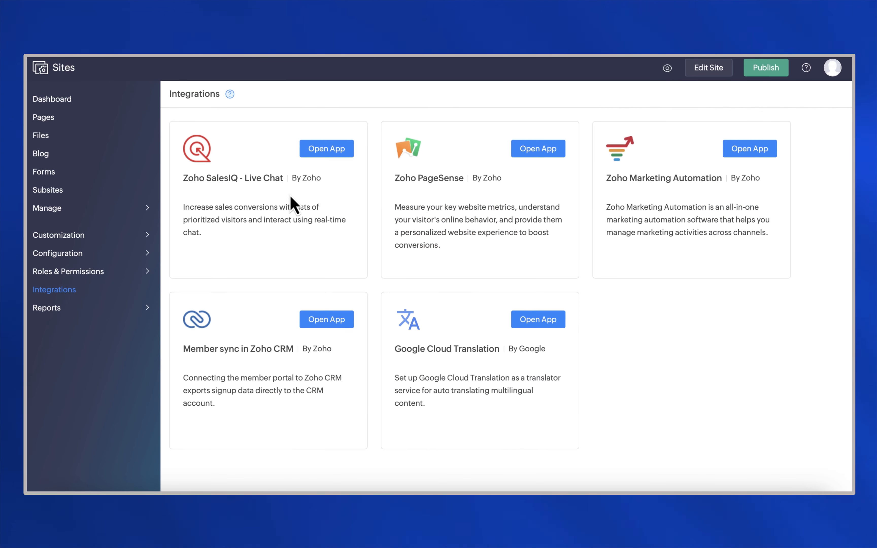
click(322, 152)
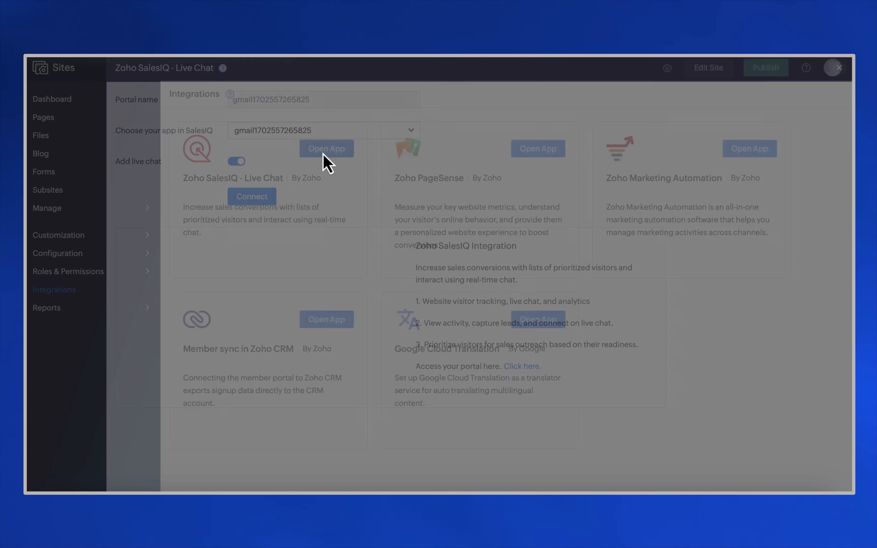
click(313, 135)
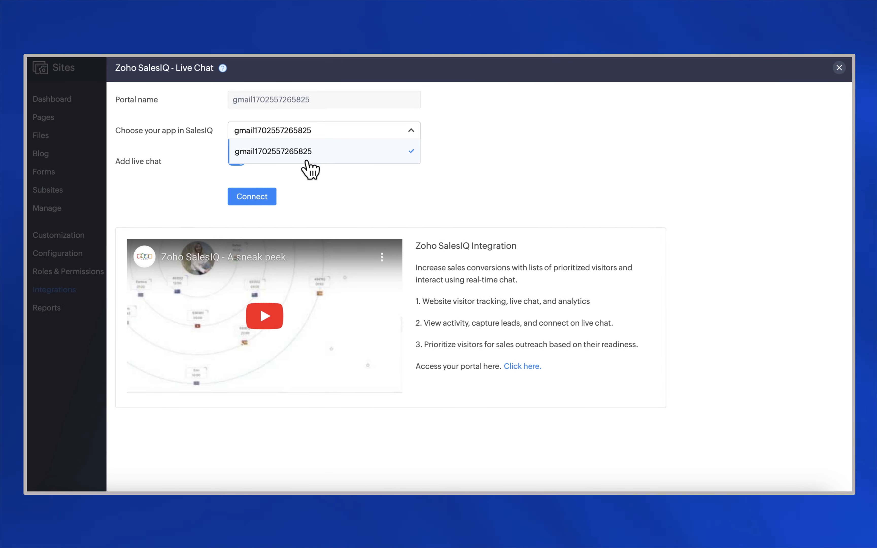
click(307, 157)
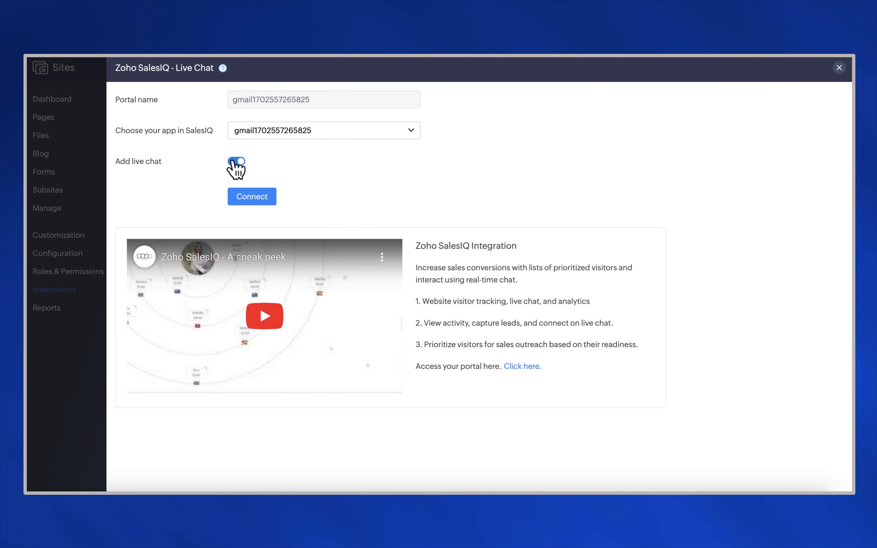
click(236, 161)
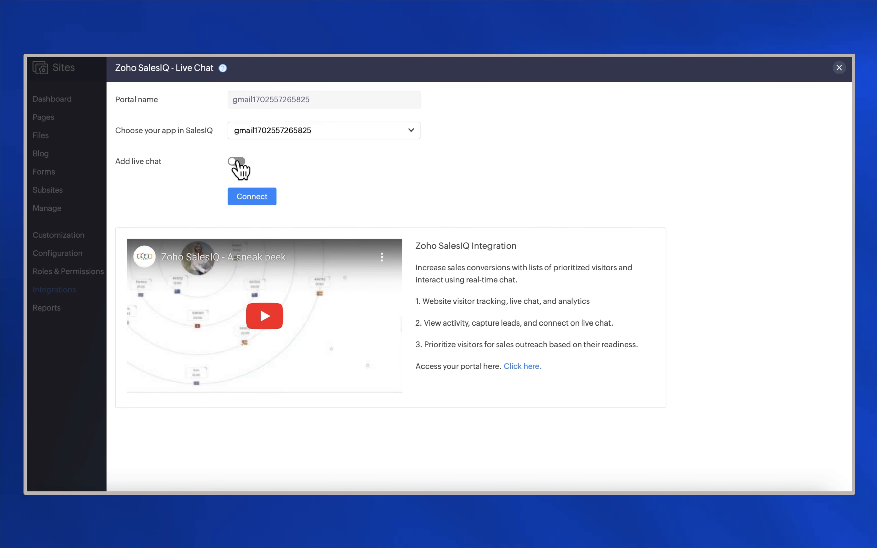
click(241, 163)
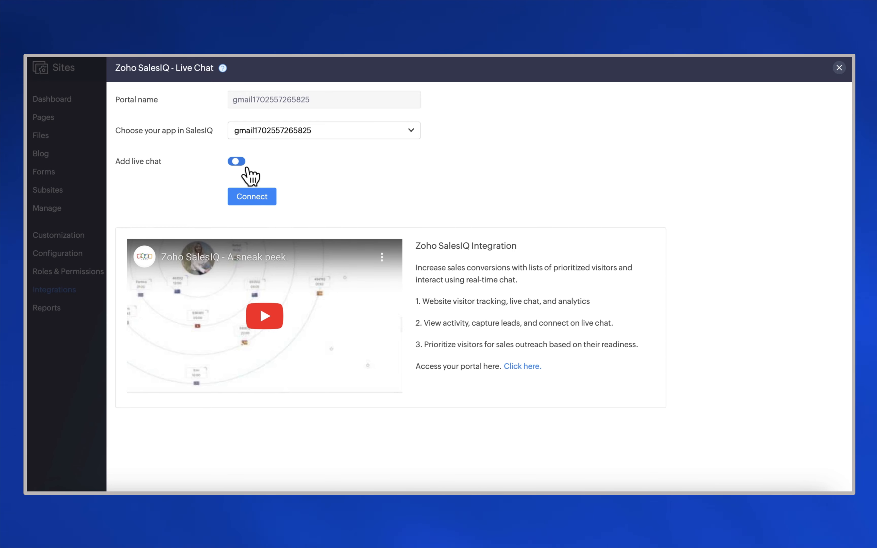
click(254, 204)
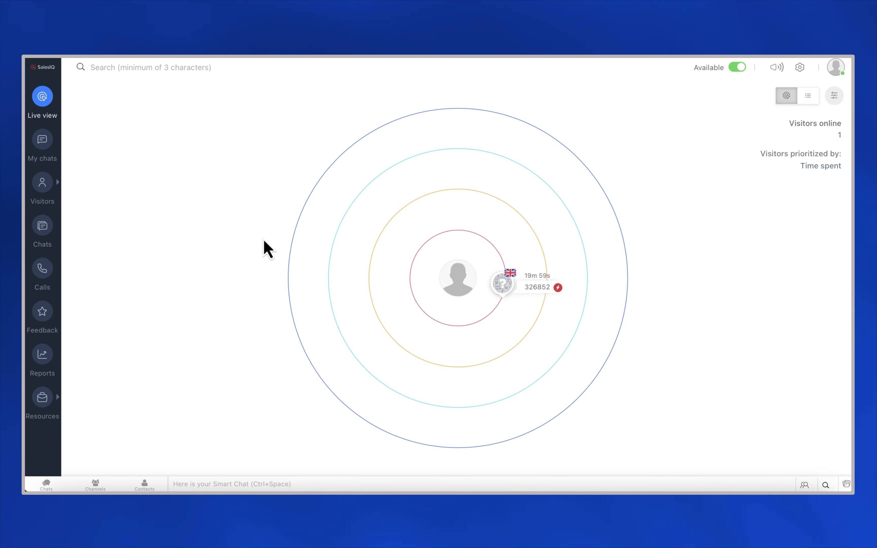
click(802, 71)
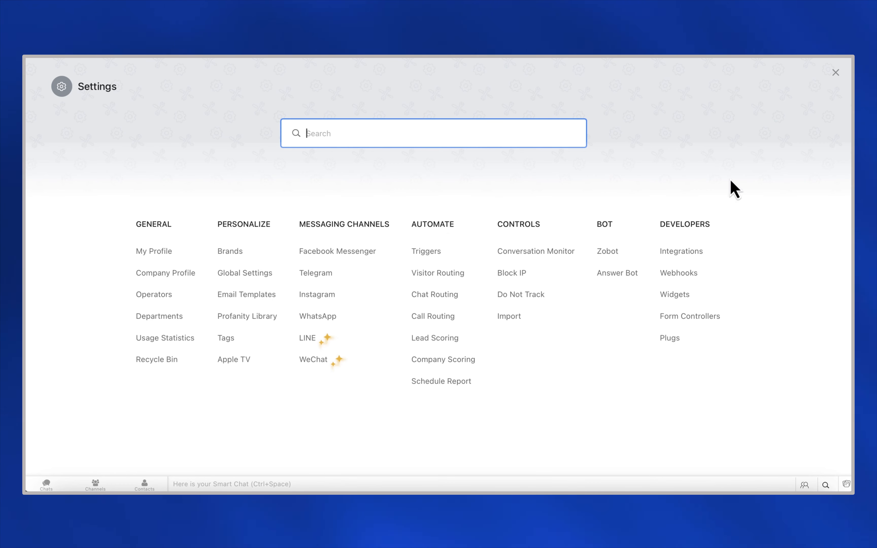
Step: Add a new trigger titled 'Walk Behind Mower - May Offer'
click(429, 253)
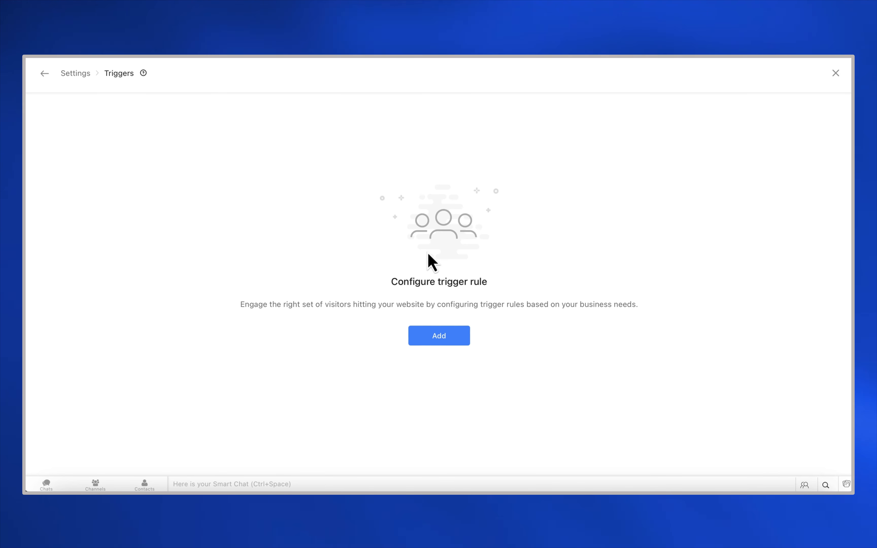
click(447, 344)
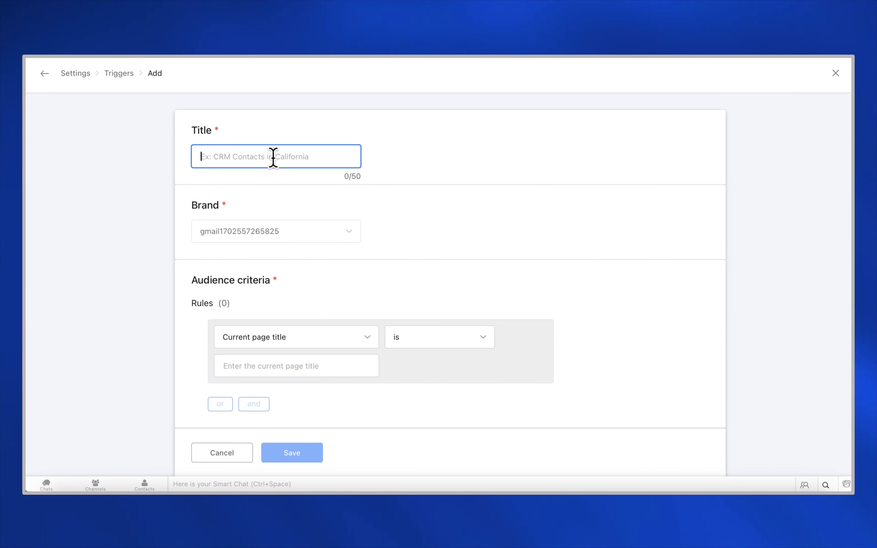
text(Walk Behind Mower - May Offer)
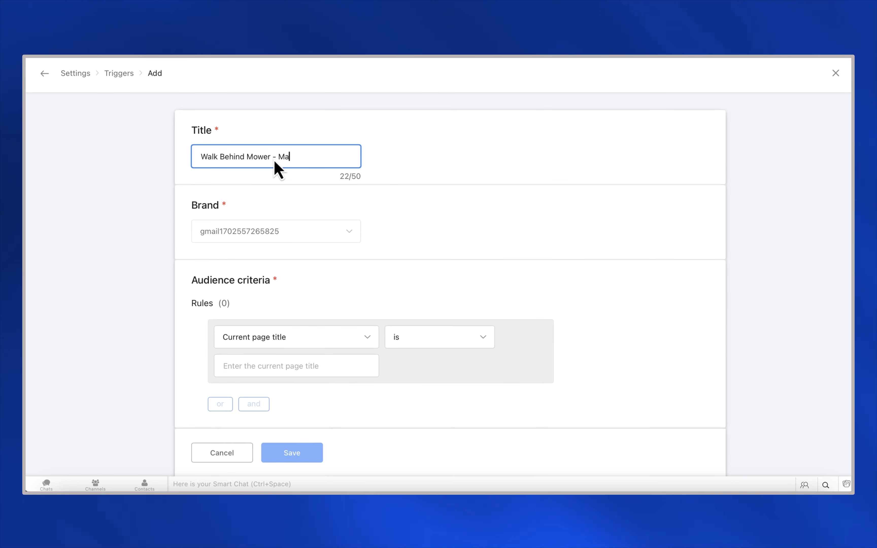
click(294, 236)
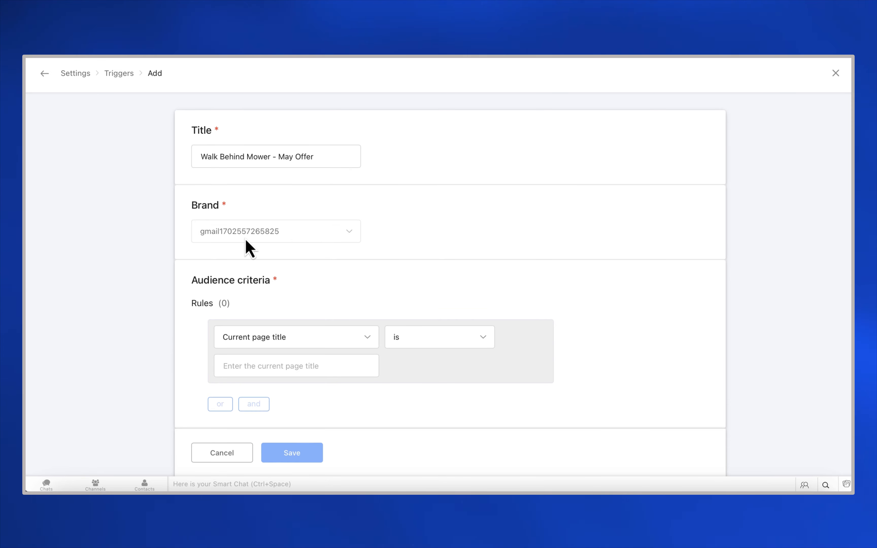
scroll(289, 290, down, 5)
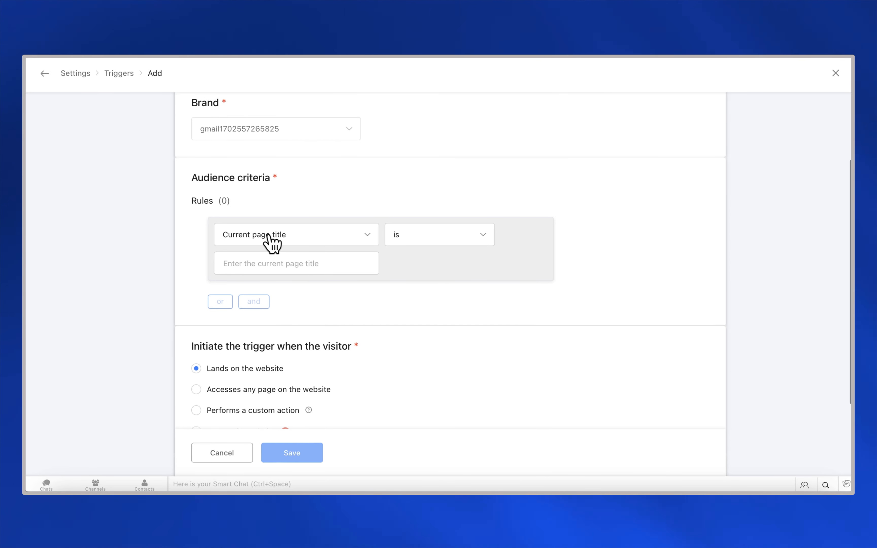
click(272, 242)
scroll(307, 328, down, 3)
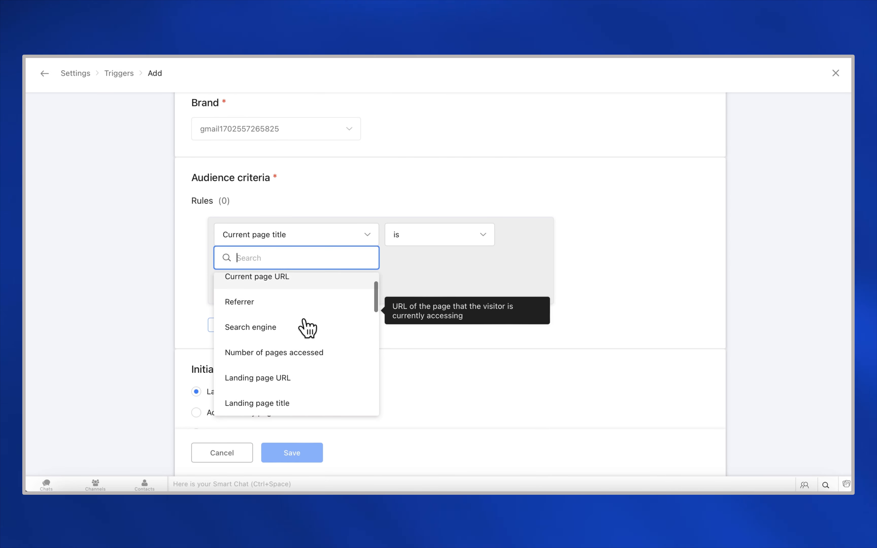
scroll(308, 328, up, 3)
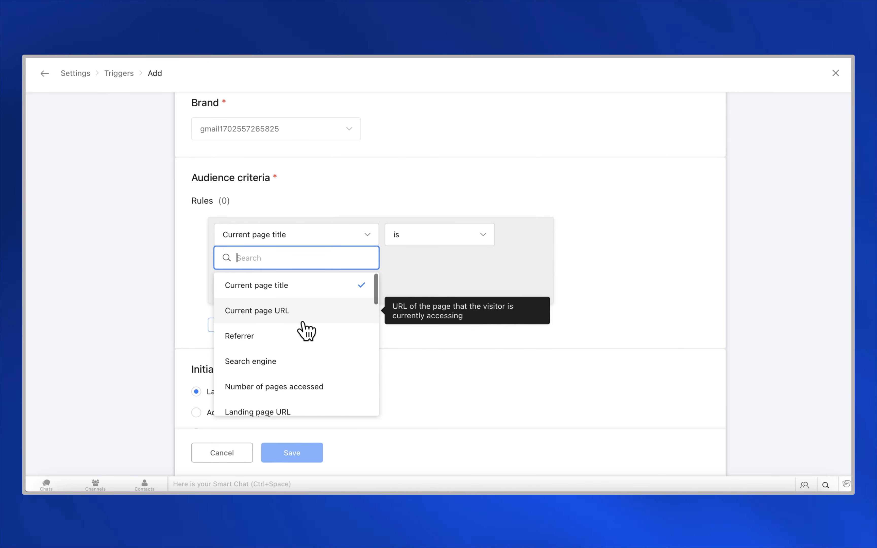
click(303, 317)
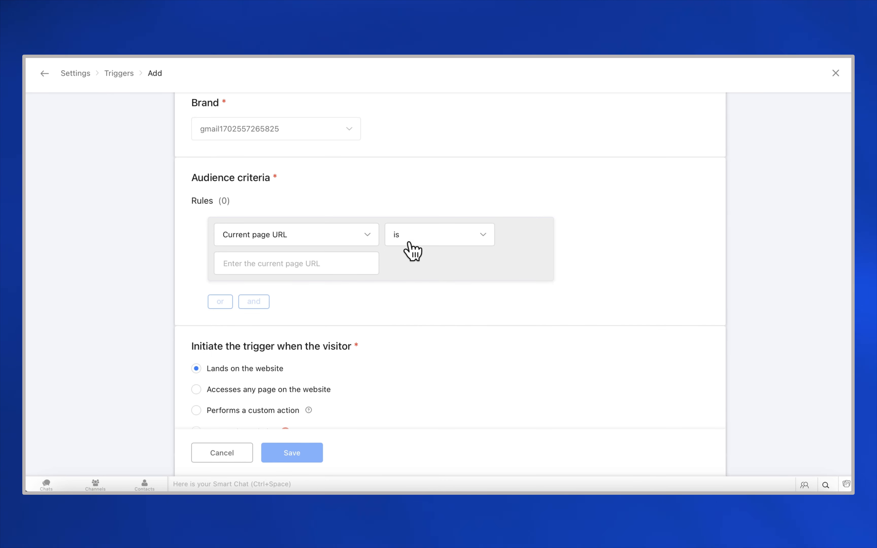
click(332, 265)
text(care.zohosites.eu/glaze-walk-behind-162)
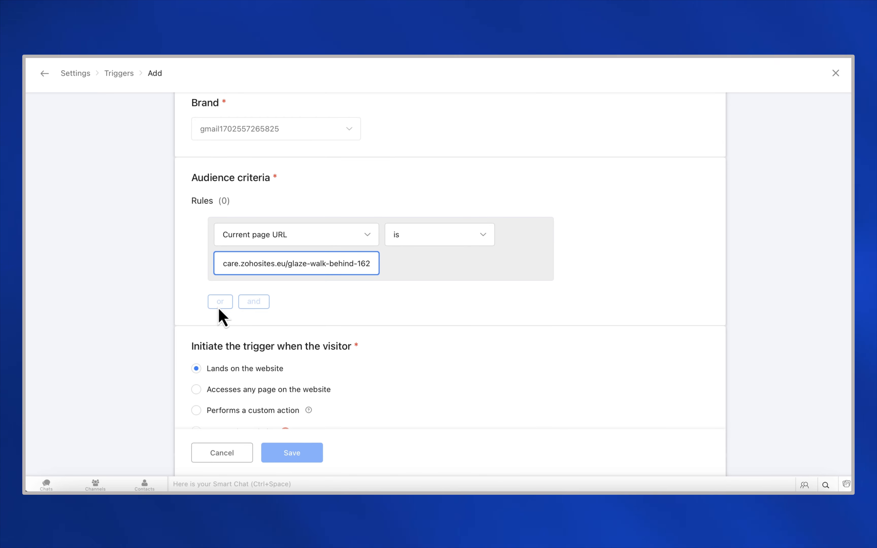
click(391, 304)
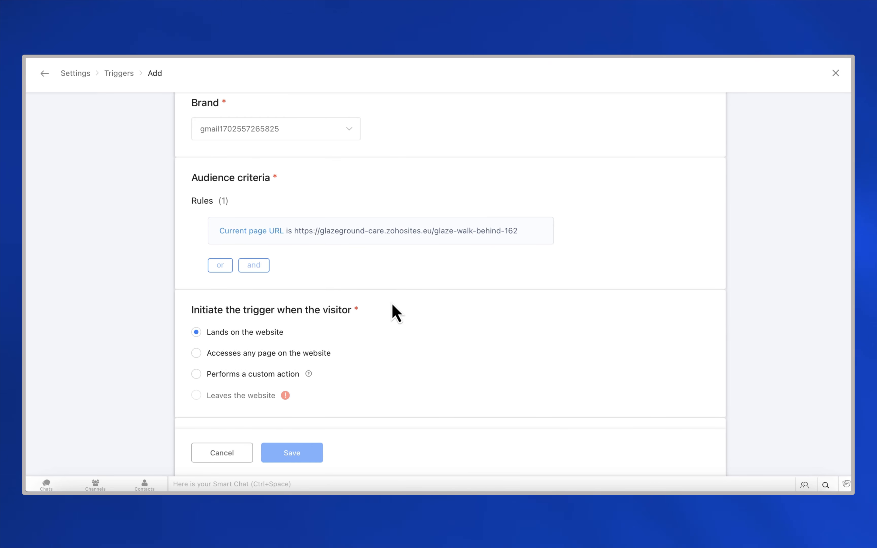
scroll(397, 304, down, 2)
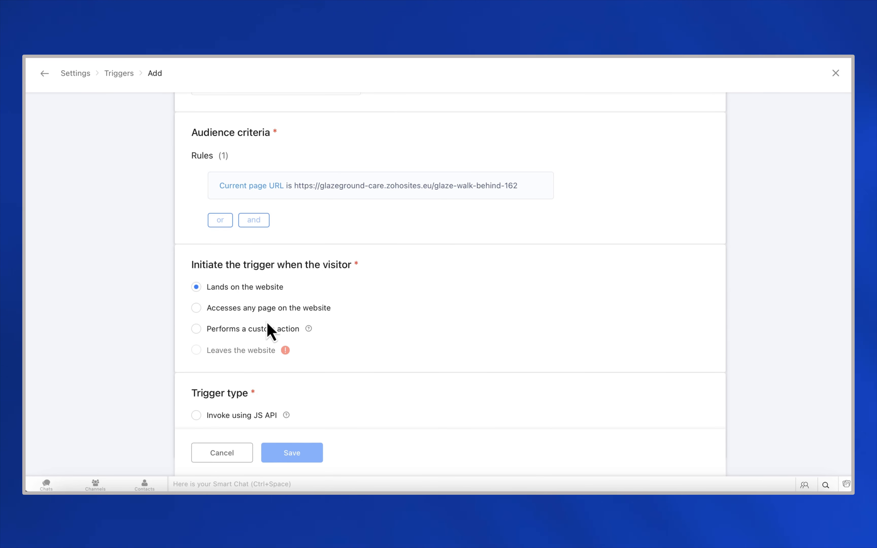
Step: Set the trigger type to Invoke using JS API and review its sample JS API script
scroll(268, 324, down, 1)
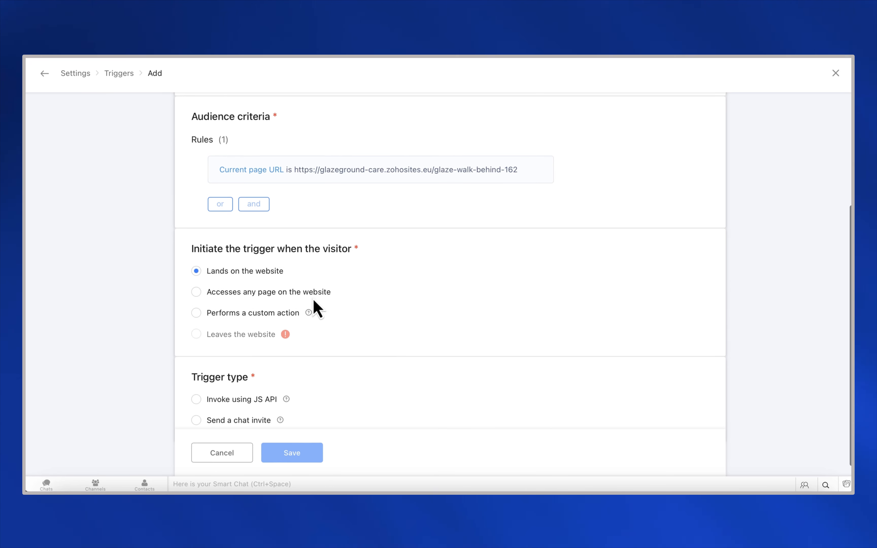
scroll(316, 309, down, 1)
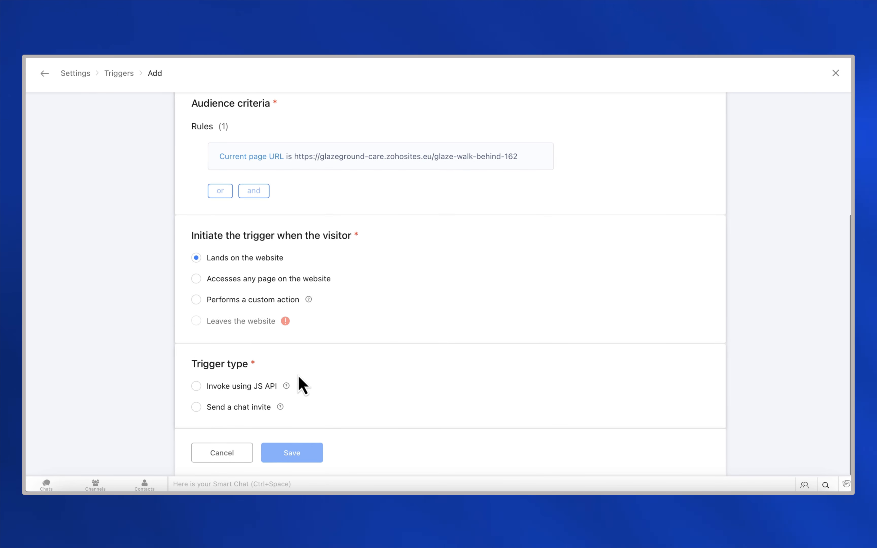
click(245, 390)
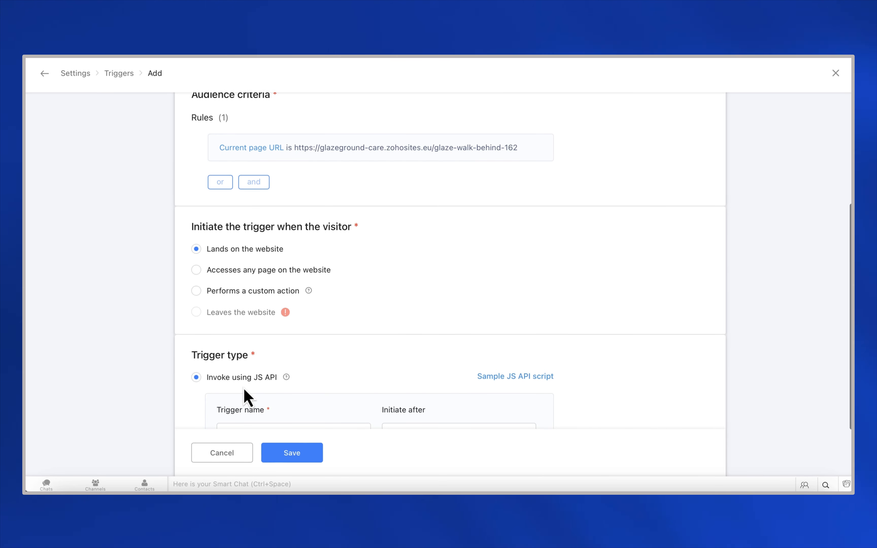
scroll(269, 380, down, 3)
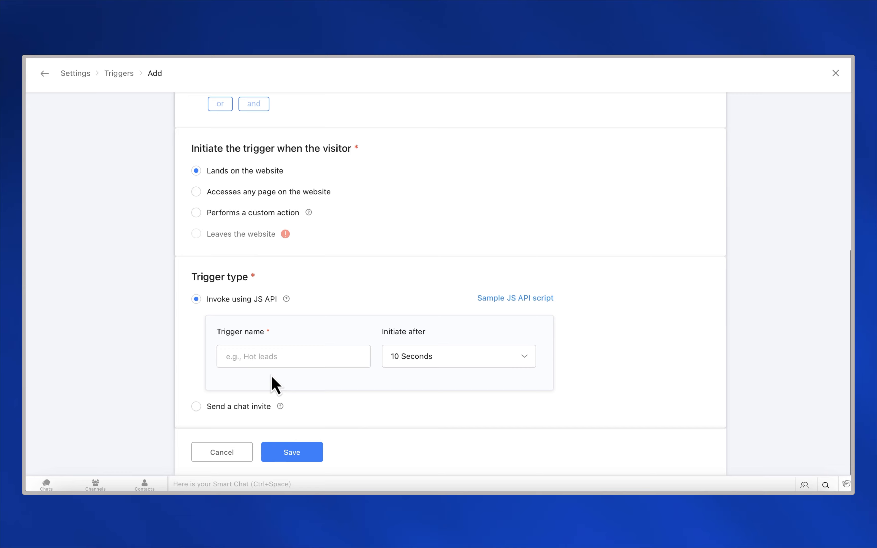
click(511, 299)
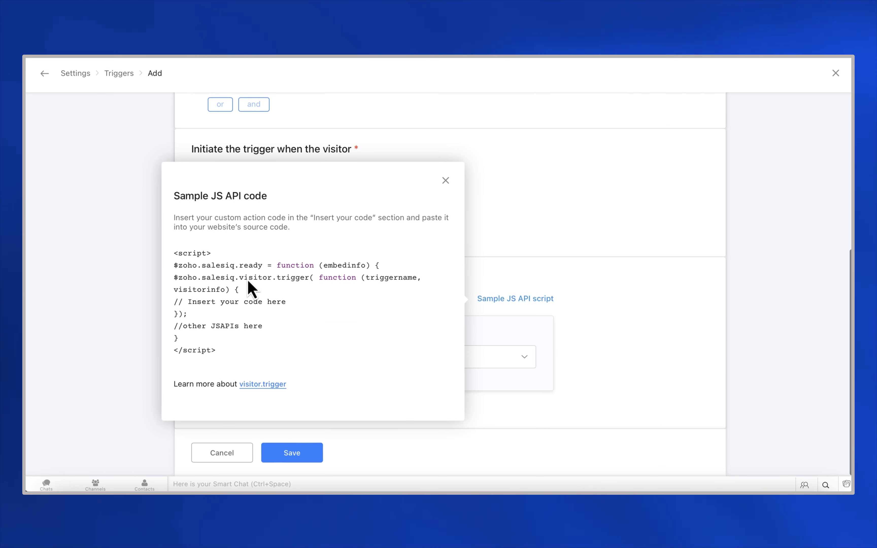
click(446, 180)
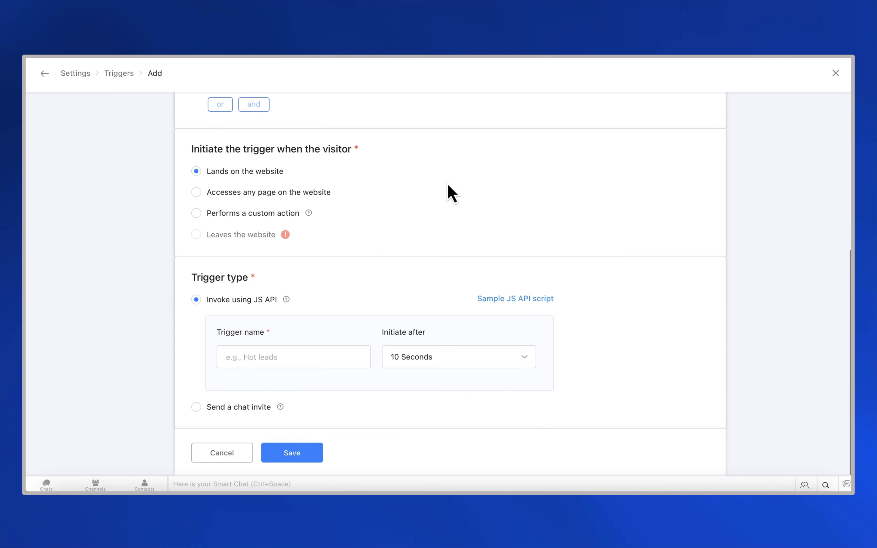
Step: Make the trigger send a chat invite from operator Glaze Expert after 10 Seconds
click(196, 407)
double_click(253, 352)
drag(252, 351, 222, 354)
text(Glaze)
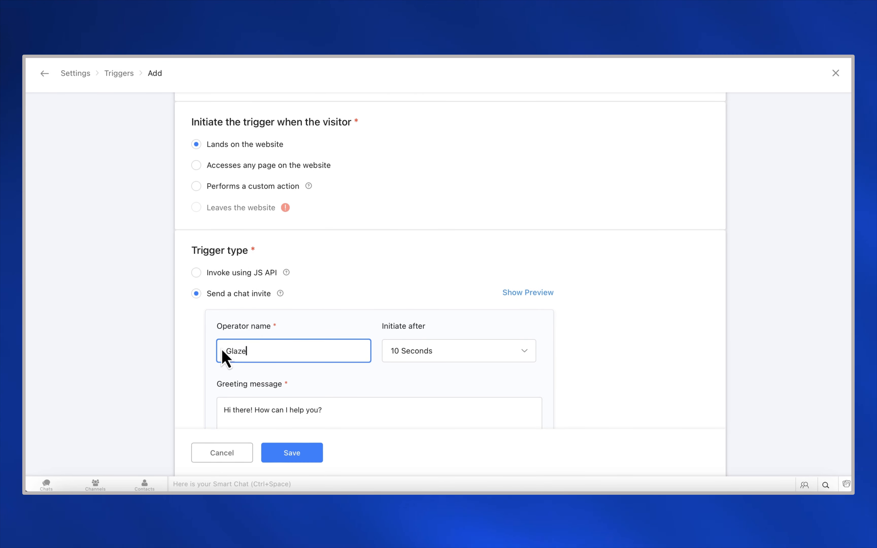
text( Expert)
scroll(409, 339, down, 2)
click(425, 318)
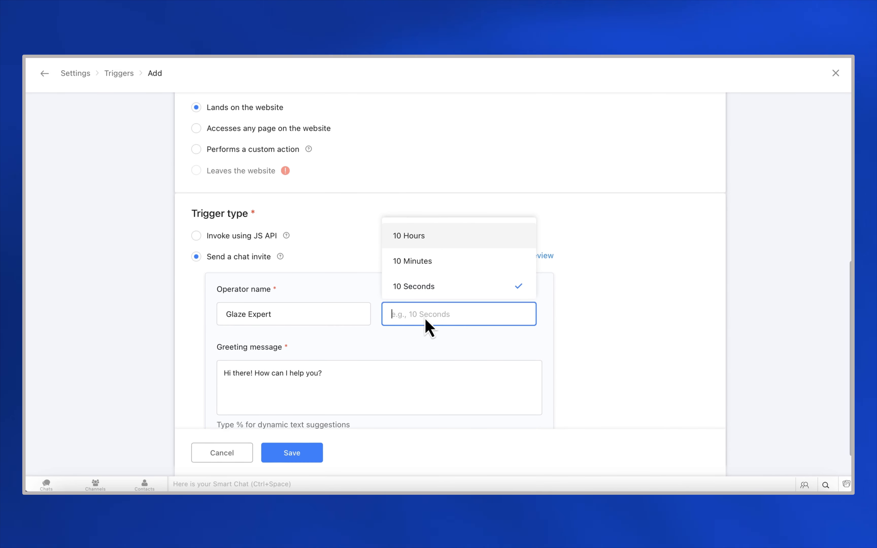
click(424, 287)
Step: Replace the invite greeting with the 25% mower discount message and save the trigger
triple_click(274, 373)
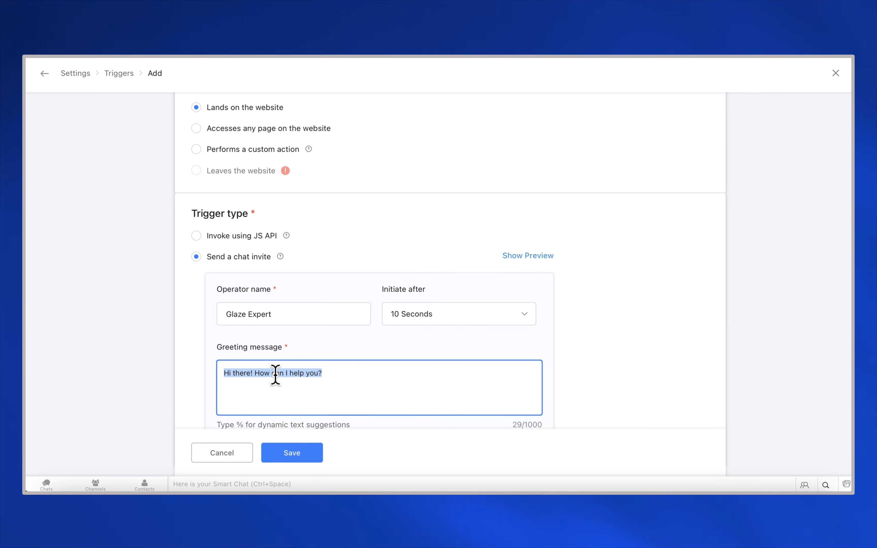
text(Hi there! We're offering all new customers a 25% discount on Glaze Walk Behind Movers this month. Do you want to find out more?)
scroll(298, 403, down, 2)
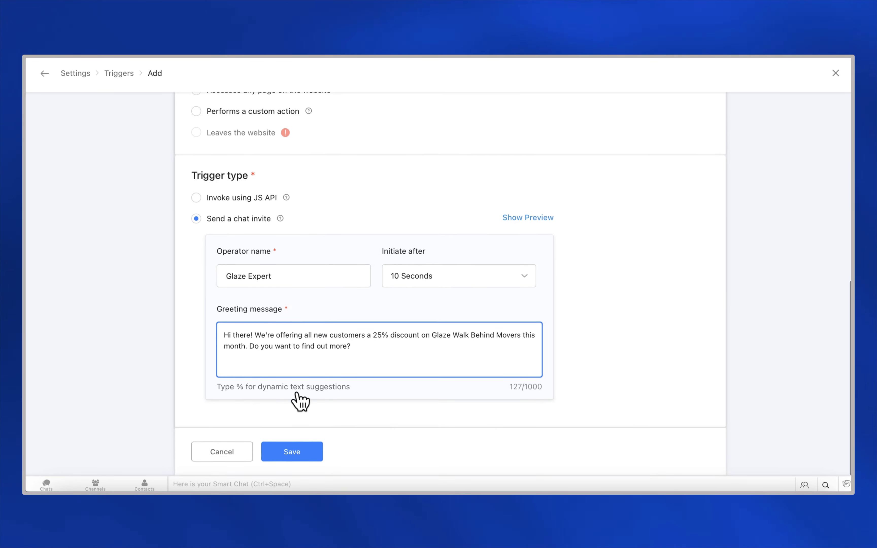
click(308, 455)
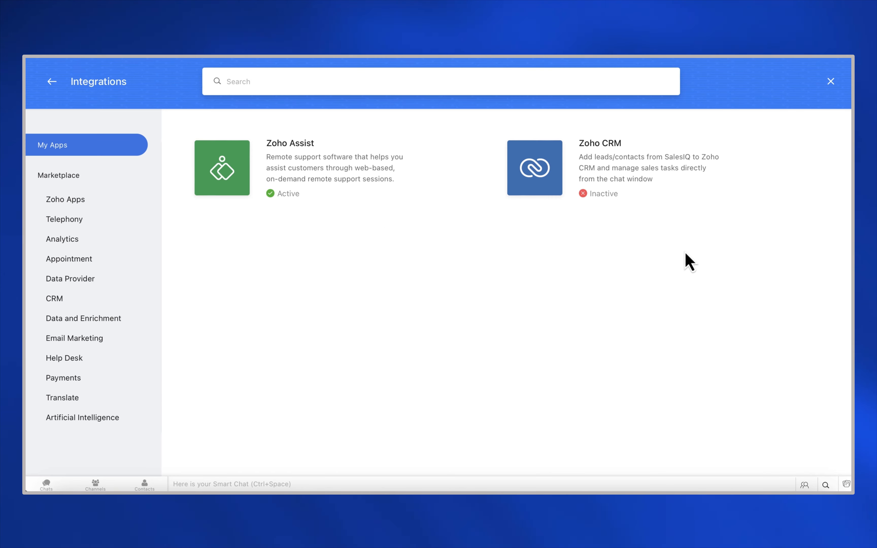
Step: Open the inactive Zoho CRM card under My Apps
click(533, 176)
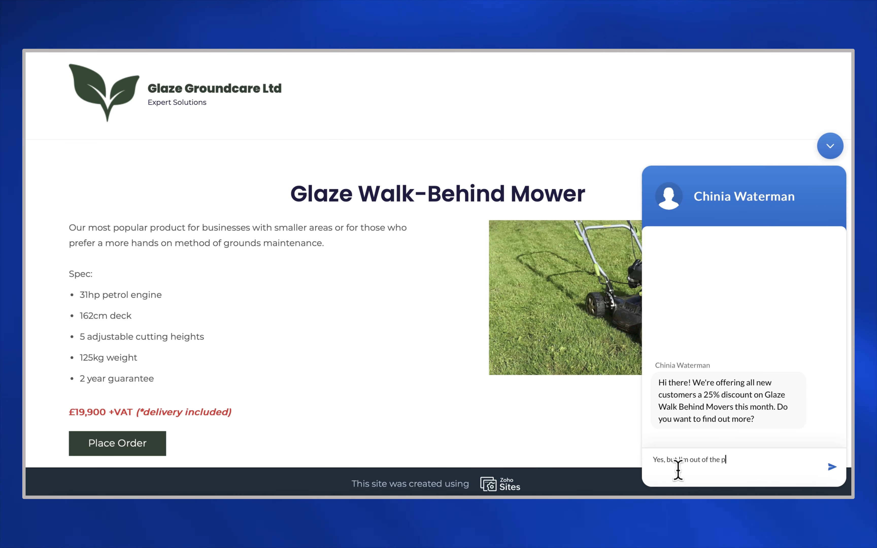
Step: Reply asking to be contacted next week, then send the visitor's name and e-mail address
text(ffice until next week)
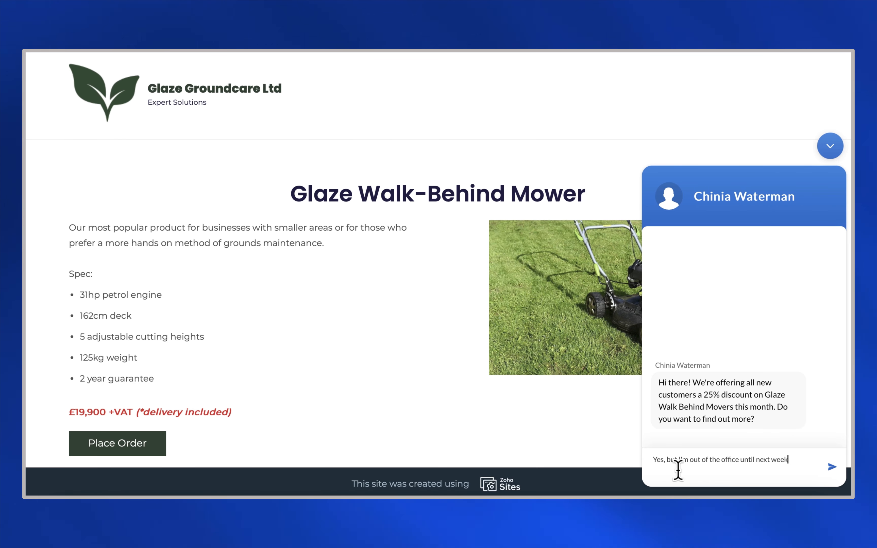
text(. Can you contact me then)
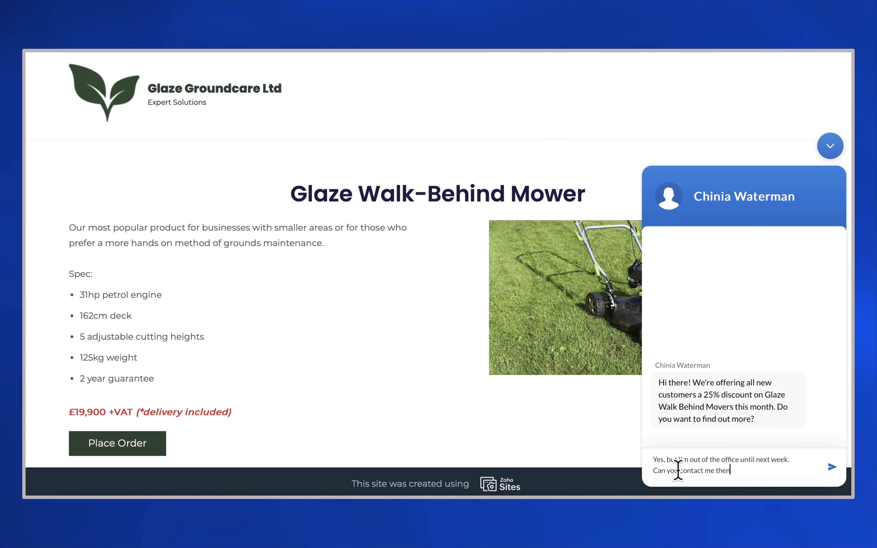
text(?)
key(Return)
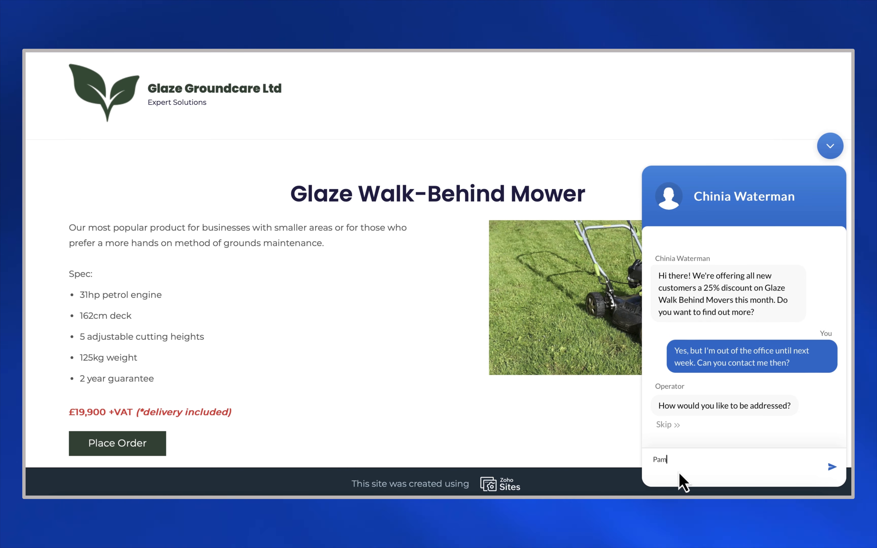
key(Return)
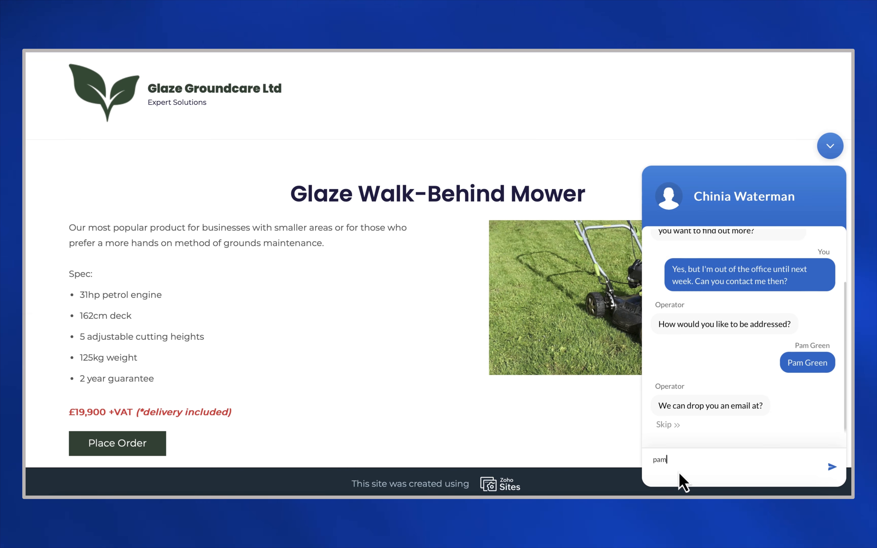
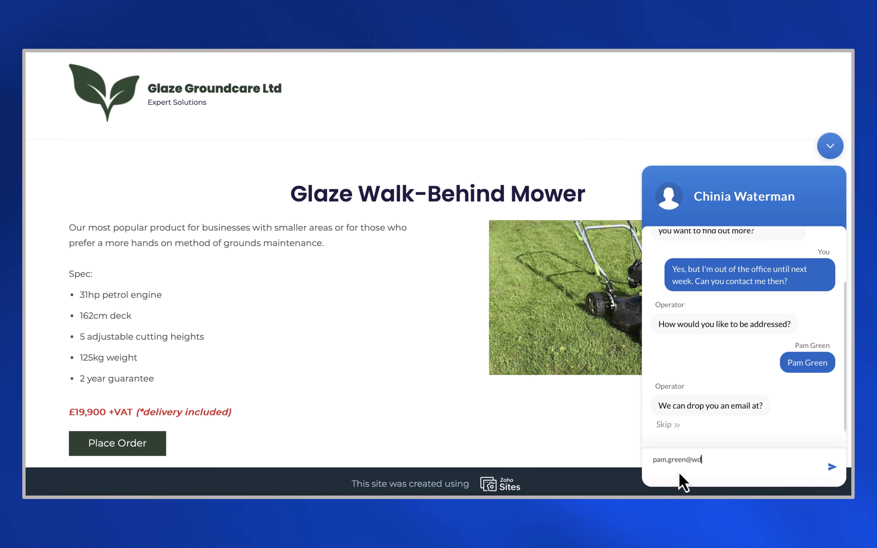
key(Return)
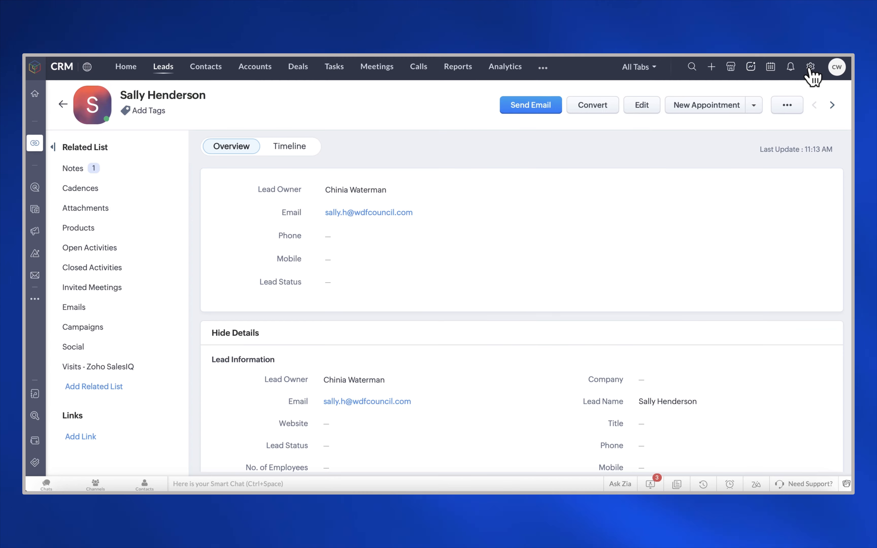
click(809, 70)
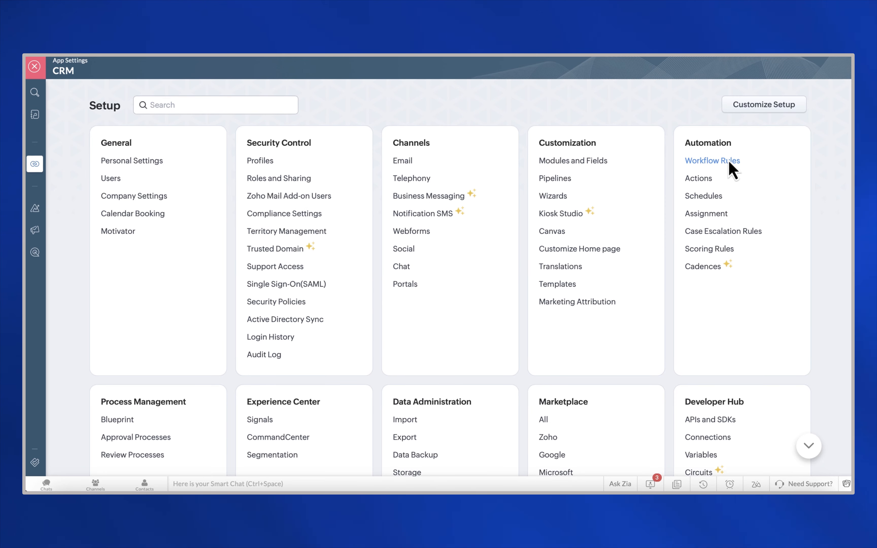
Step: Create a Leads workflow rule named 'Chat Leads - 25 discount May' and continue
click(721, 161)
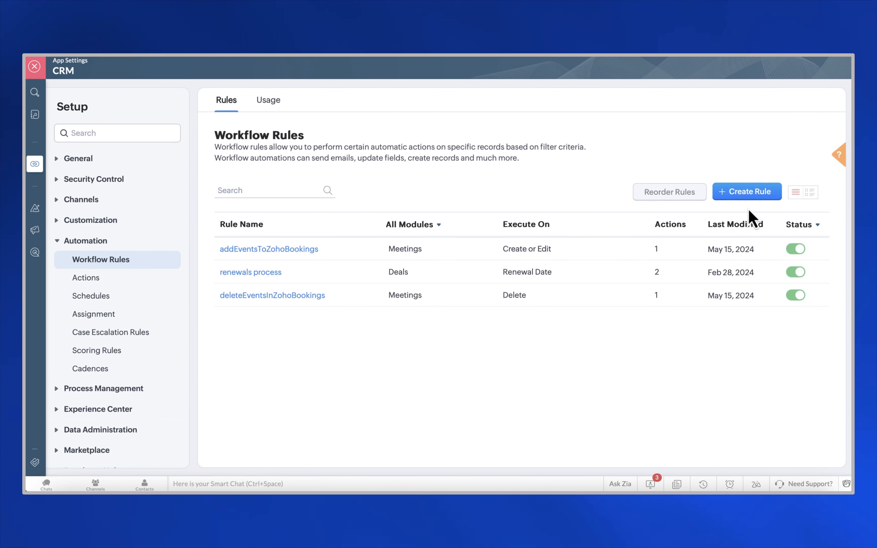
click(753, 198)
click(408, 134)
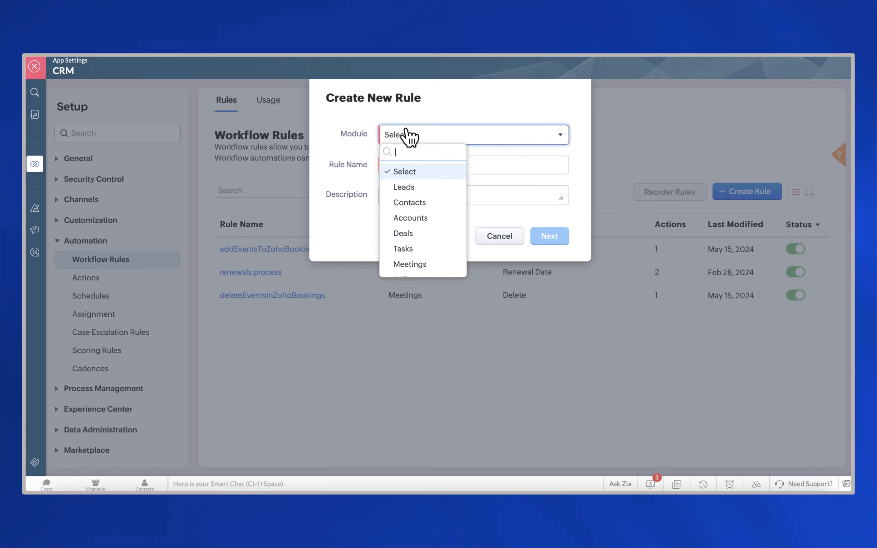
click(409, 192)
click(410, 164)
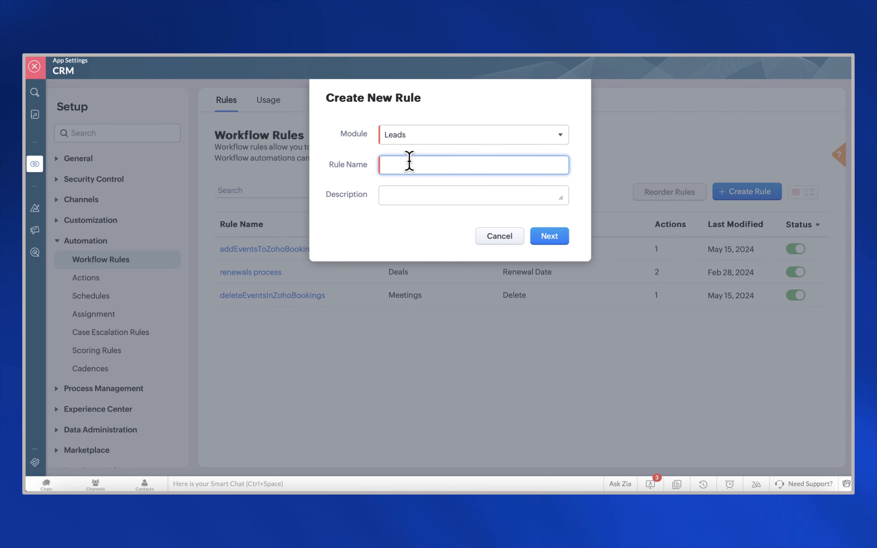
text(Chat Leads - 25)
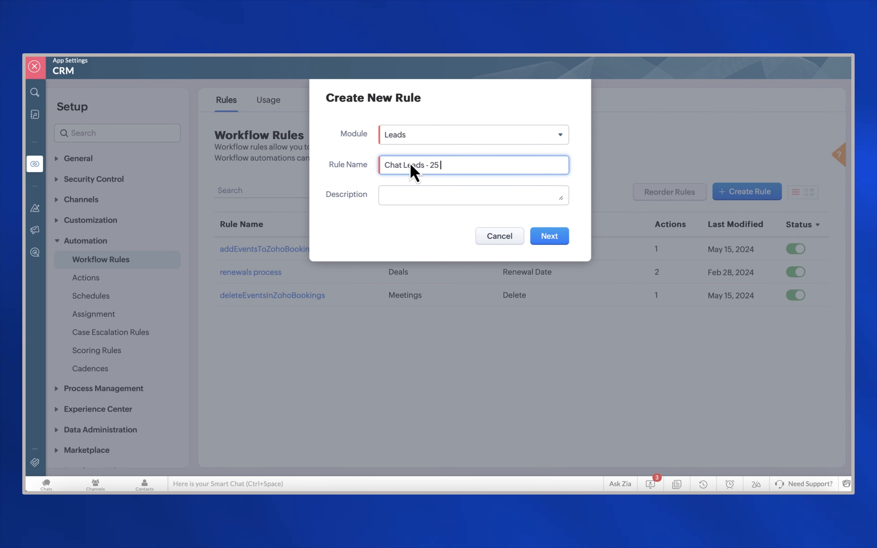
text( discount May)
click(551, 237)
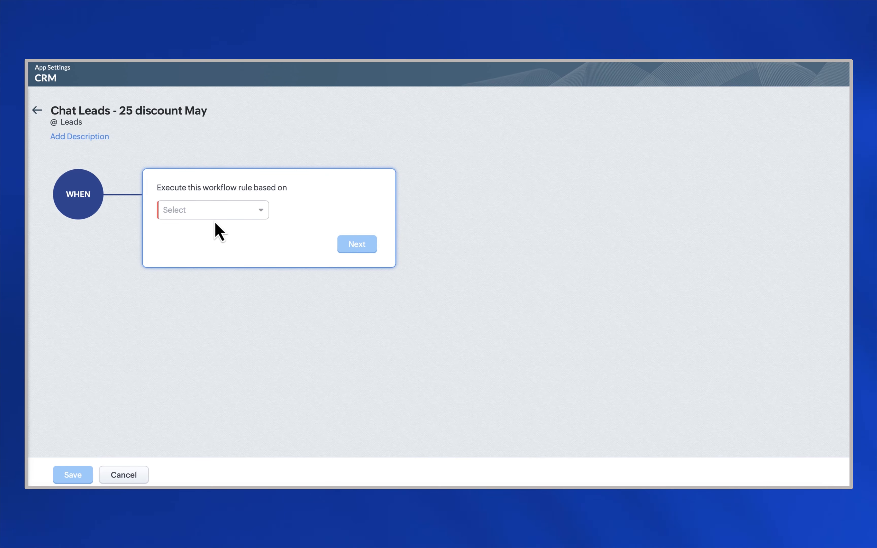
Step: Make the rule run on a record action, triggered when a lead is created
click(220, 214)
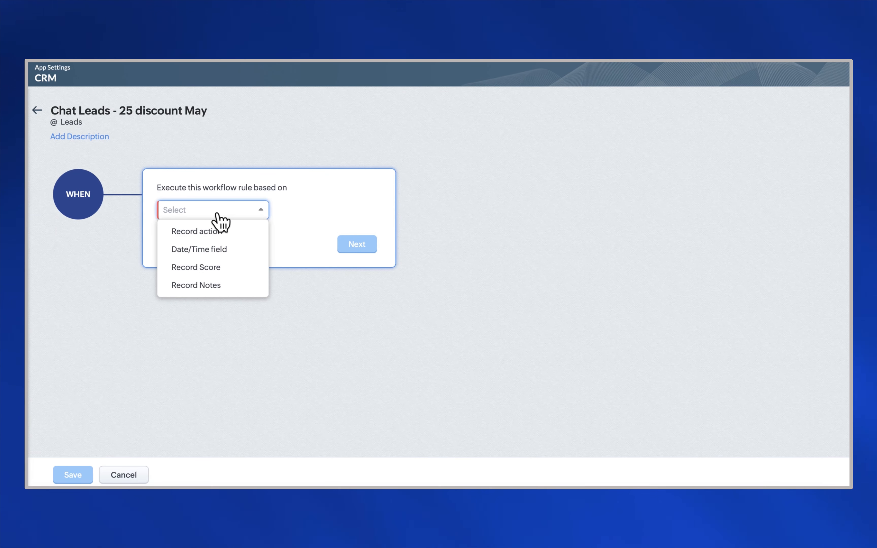
click(219, 231)
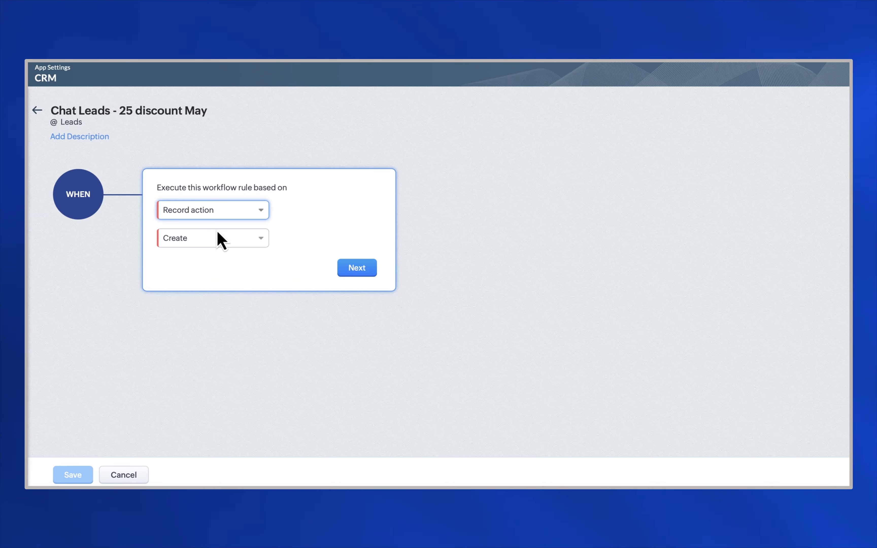
click(214, 239)
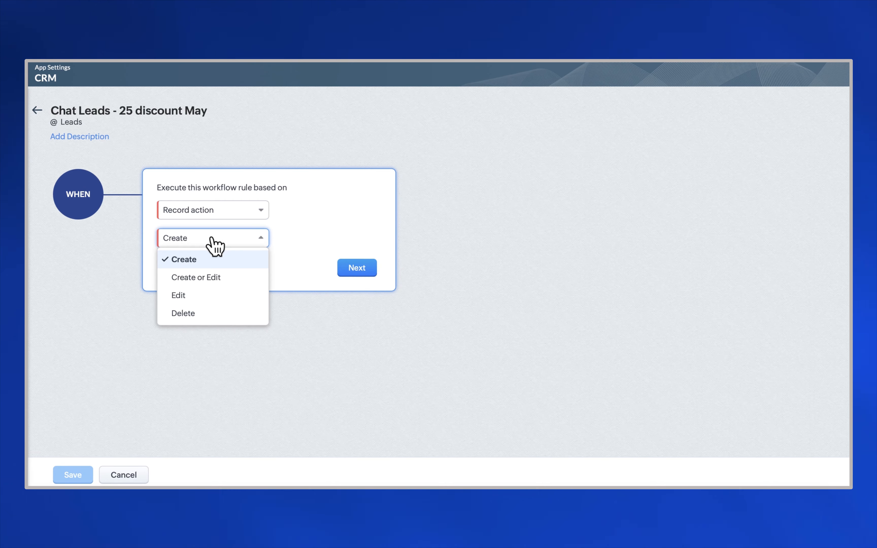
click(212, 239)
click(356, 269)
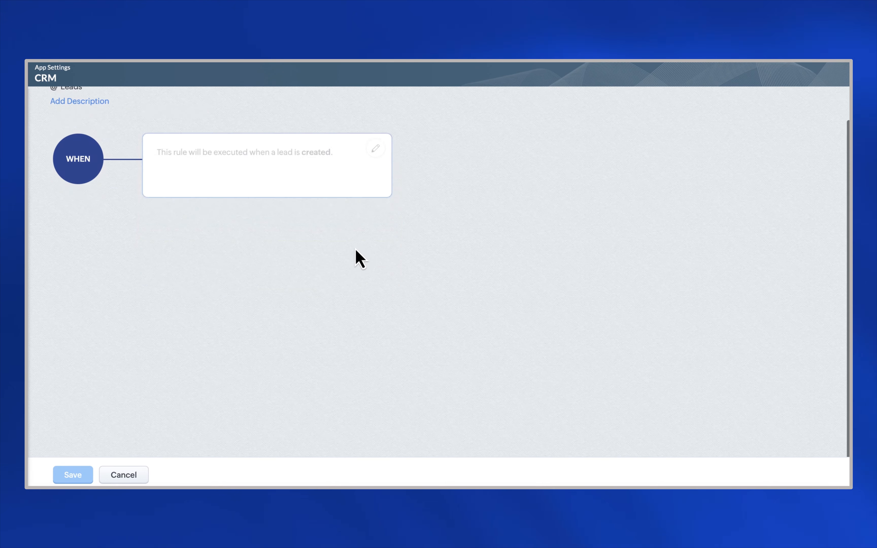
Step: Add the condition Lead Source is chat
click(214, 275)
text(lead)
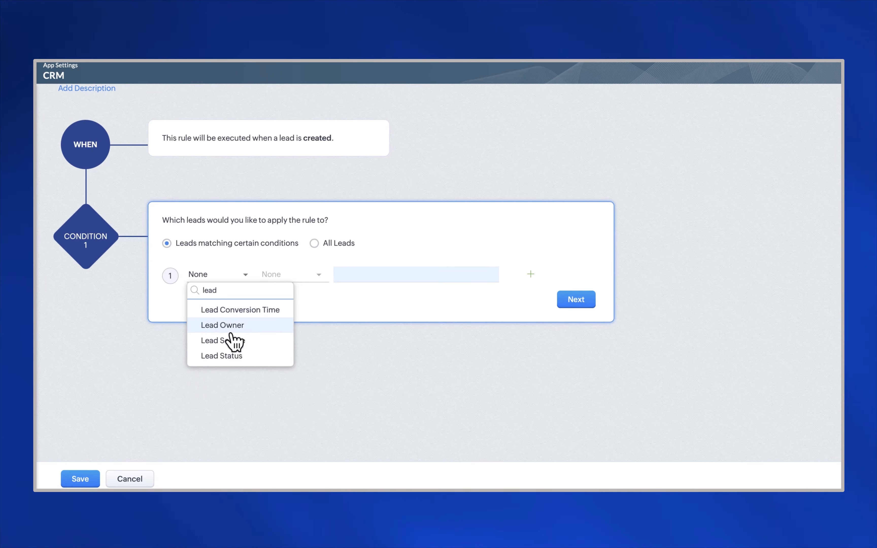
click(233, 340)
click(290, 274)
click(288, 317)
click(368, 276)
text(chat)
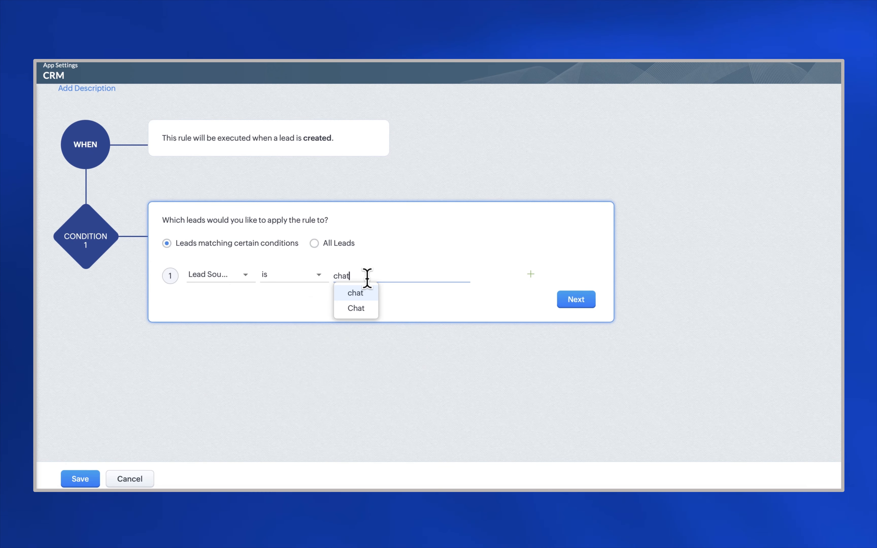
Step: Add a second condition, Lead Status is empty, and confirm the conditions
click(355, 307)
click(531, 274)
click(216, 306)
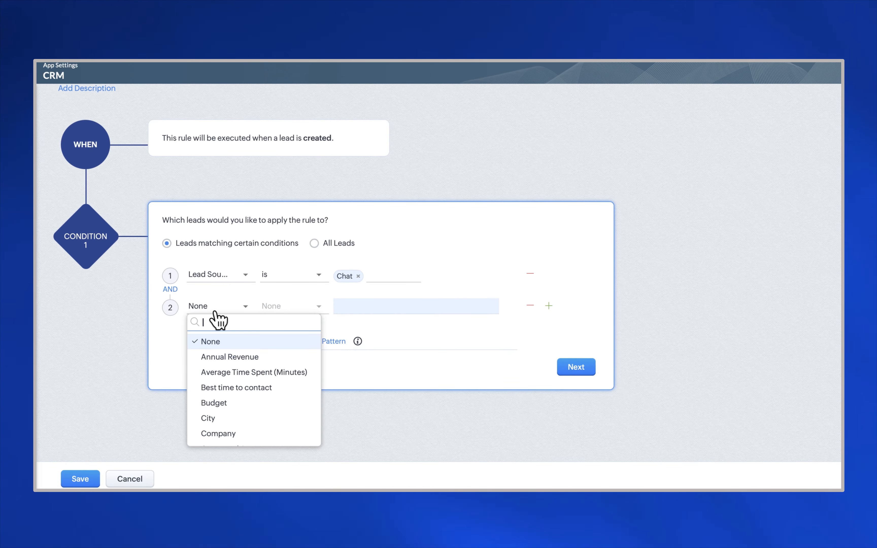
click(222, 387)
click(292, 307)
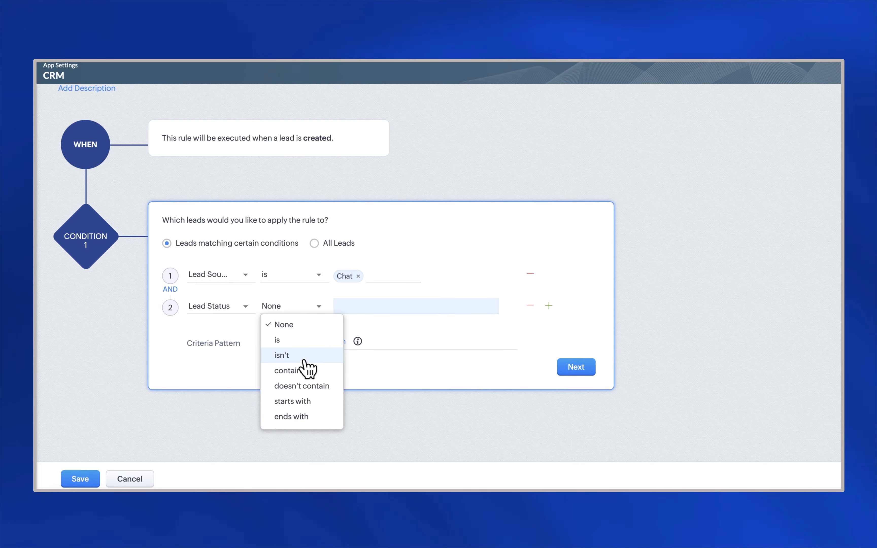
scroll(295, 399, down, 2)
click(576, 367)
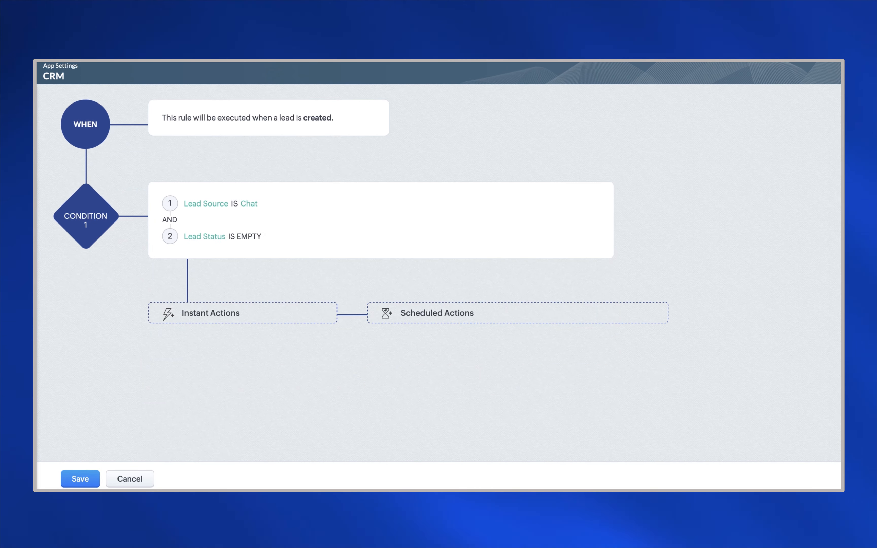
click(212, 319)
Step: Add a task 'Walk Behind mower 25% discount live chat follow up' with Normal priority
mouse_move(193, 394)
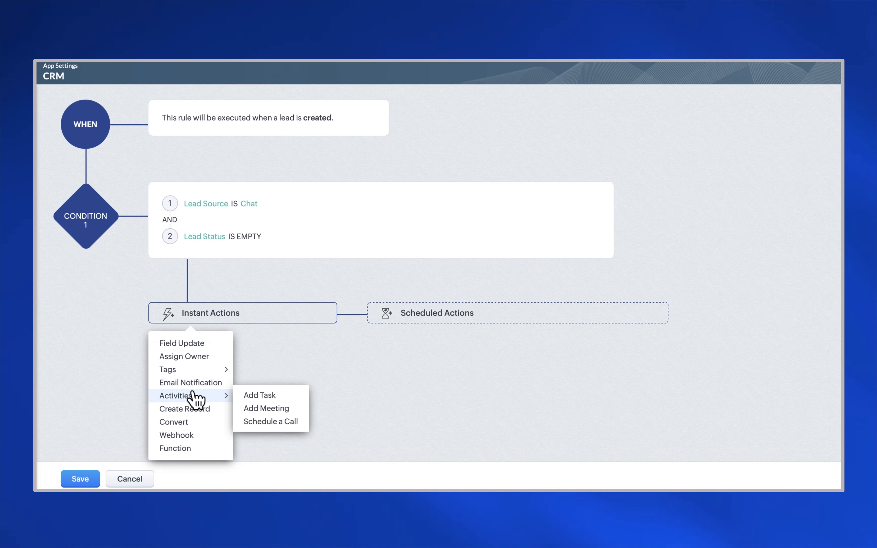
click(264, 399)
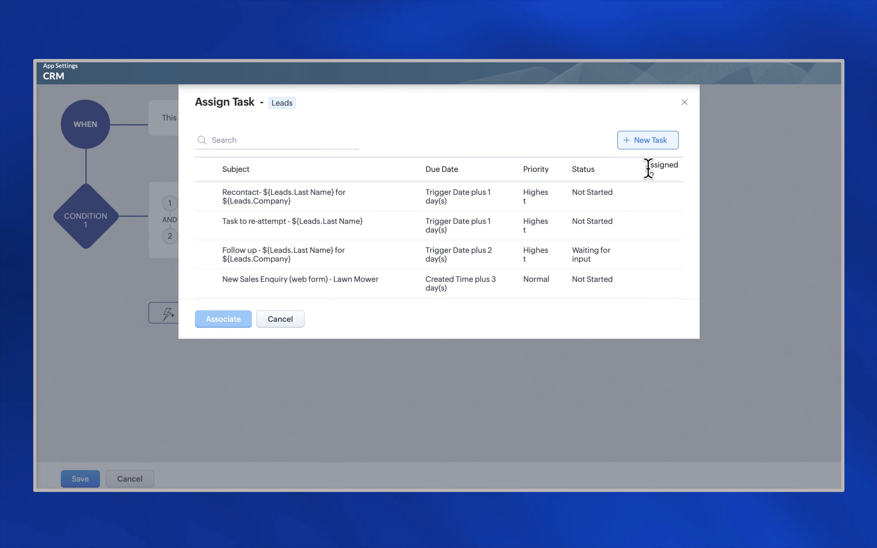
click(644, 145)
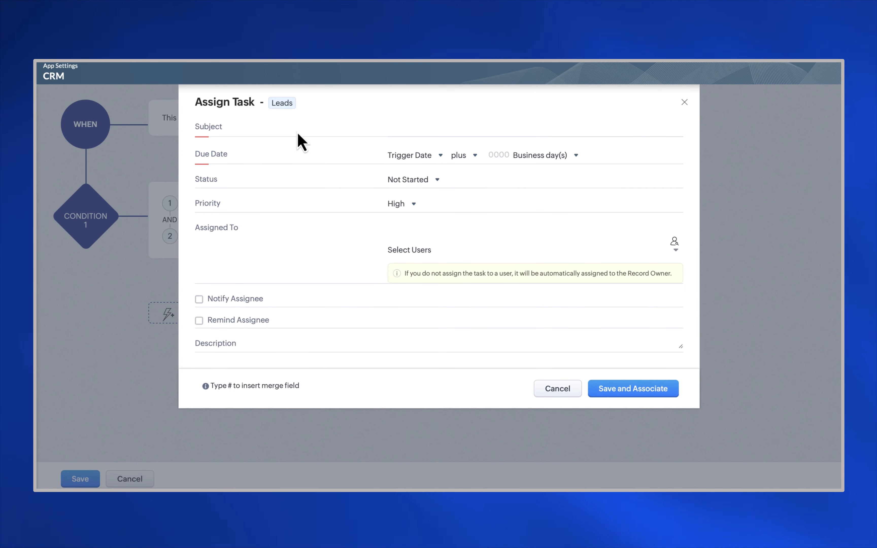
text(Walk Behind mo)
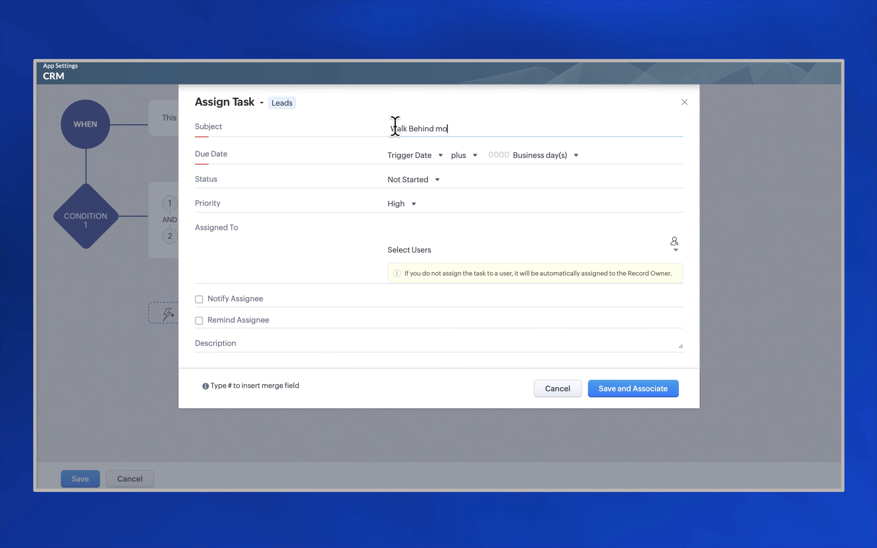
text(wer 25%)
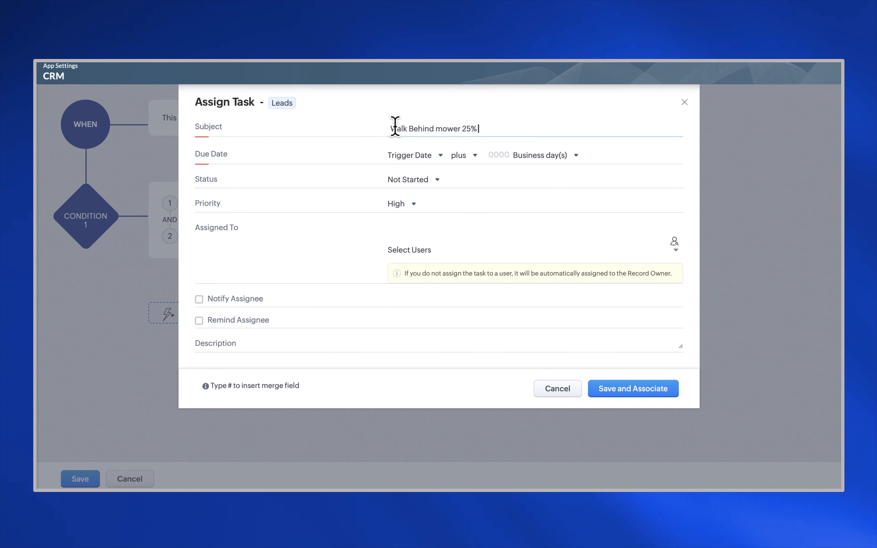
text( discount live chat follow up)
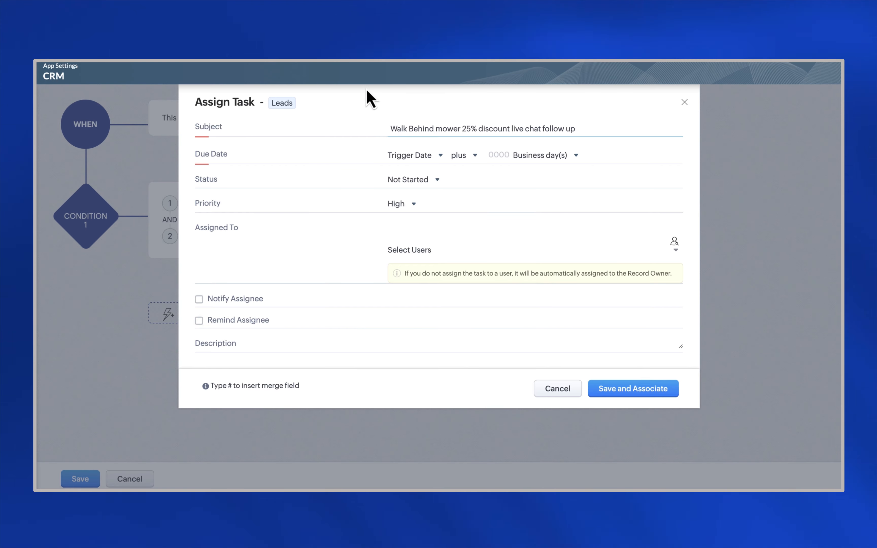
click(497, 155)
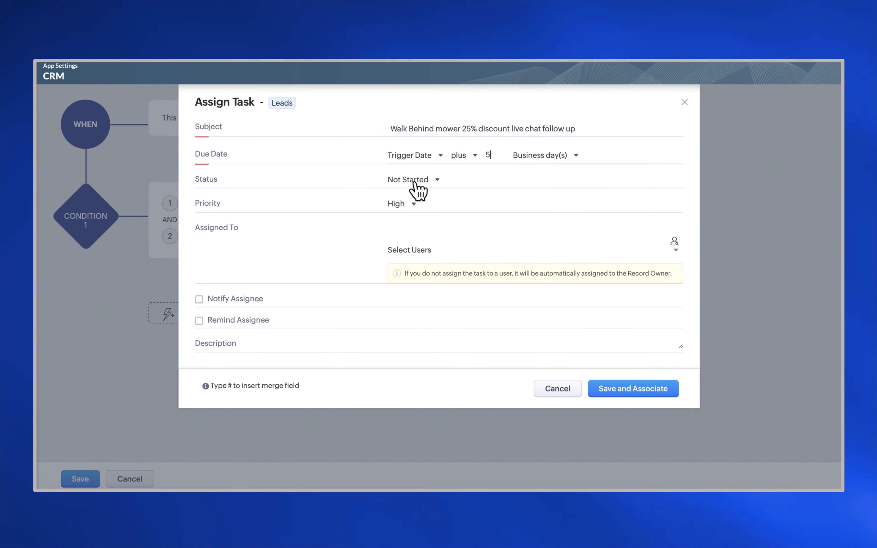
click(403, 204)
click(418, 283)
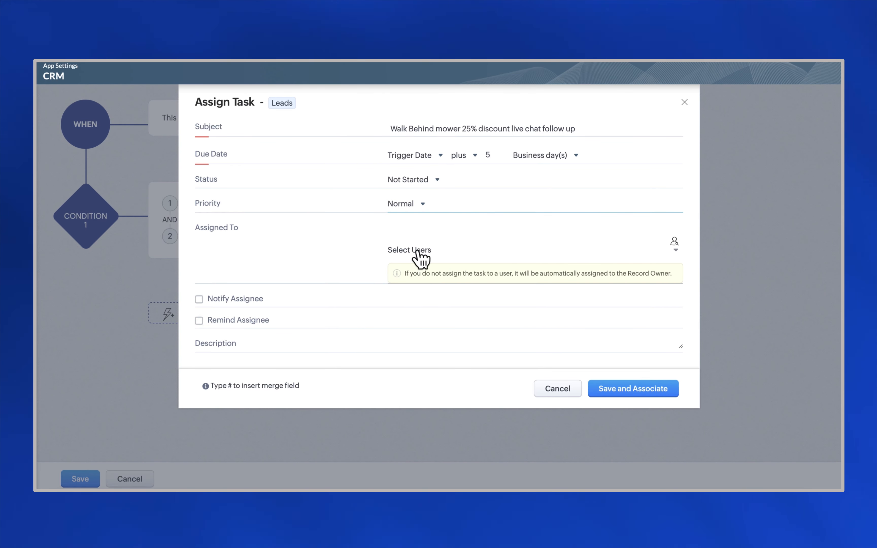
Step: Assign the task, notify the assignee, and set an Email reminder 1 day before at 10:00 AM
click(675, 248)
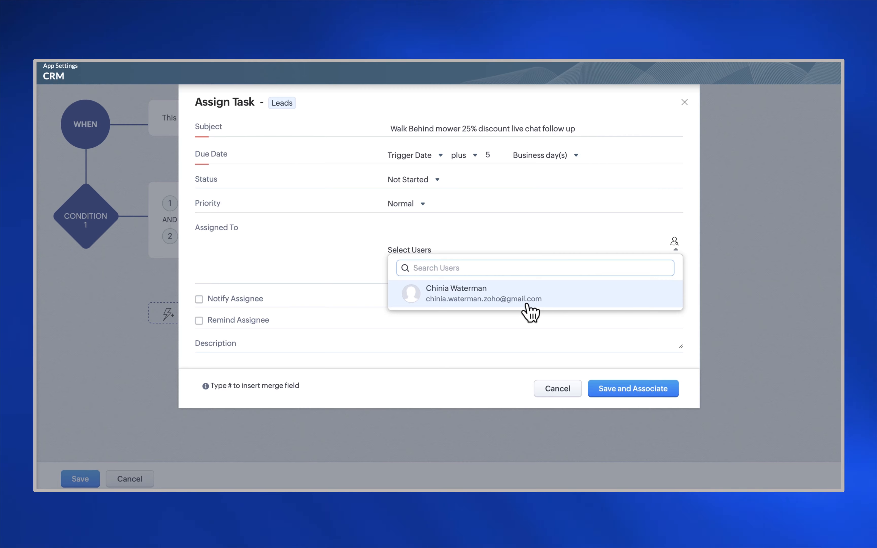
click(526, 301)
click(199, 320)
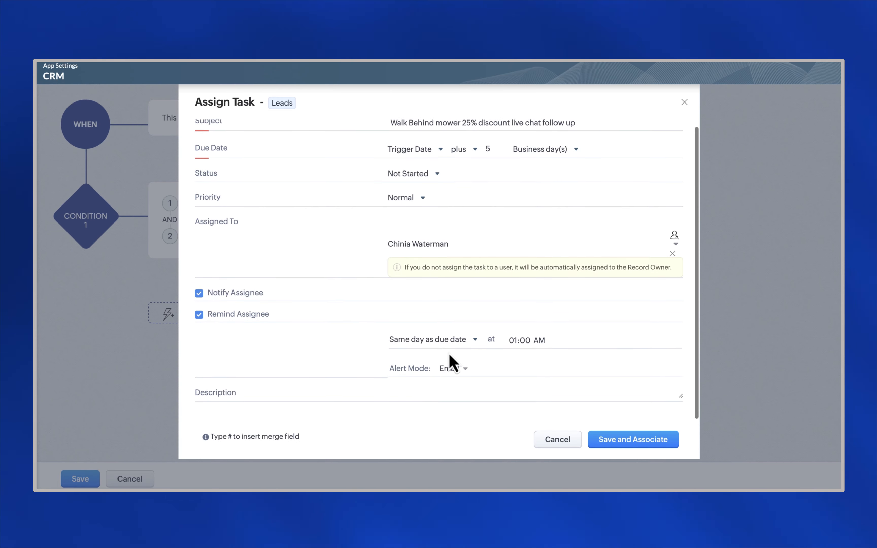
click(431, 341)
click(446, 368)
click(529, 343)
scroll(537, 399, down, 5)
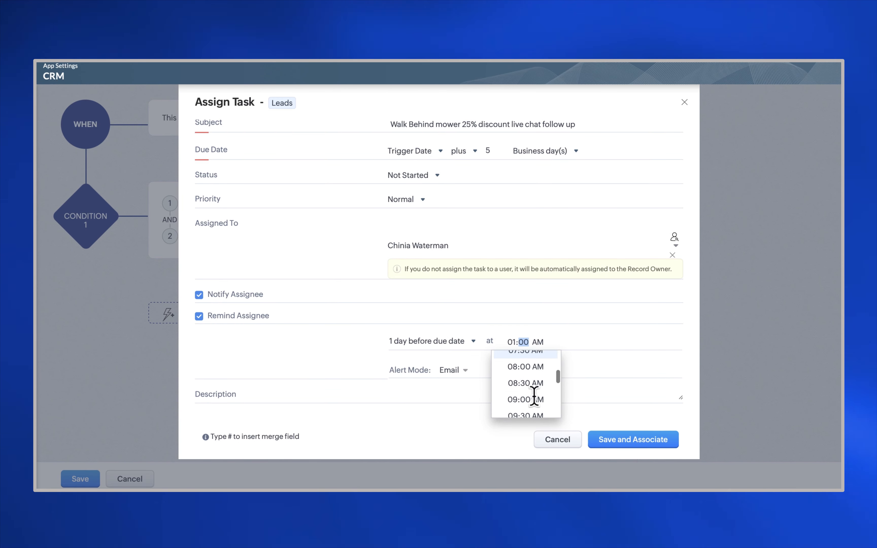
click(537, 382)
click(458, 371)
click(385, 407)
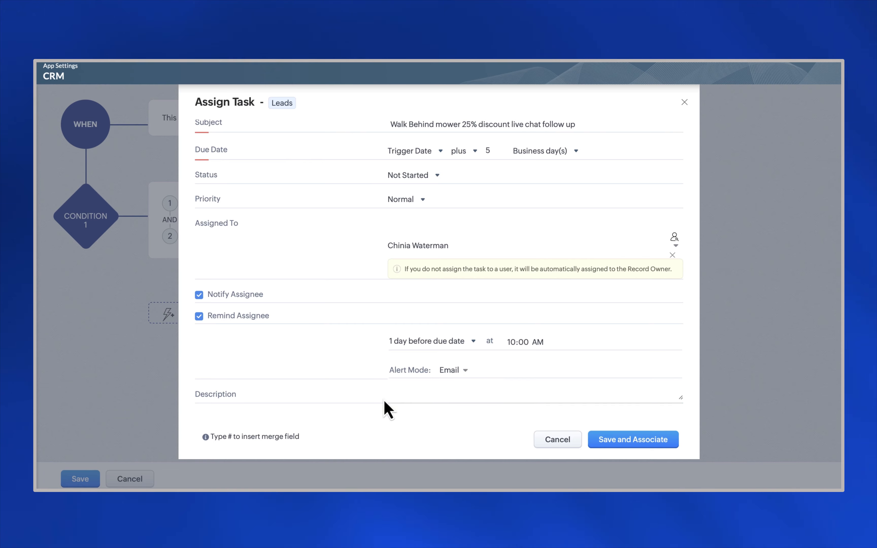
Step: Paste the follow-up task description and save the task to the rule
text(chat conversation with ${Leads.Email} on ${Leads.Created Time}. Propspect was looking at the walk behind mower and was interested in the 25% discount for May. Get in touch to discuss.)
scroll(453, 402, down, 2)
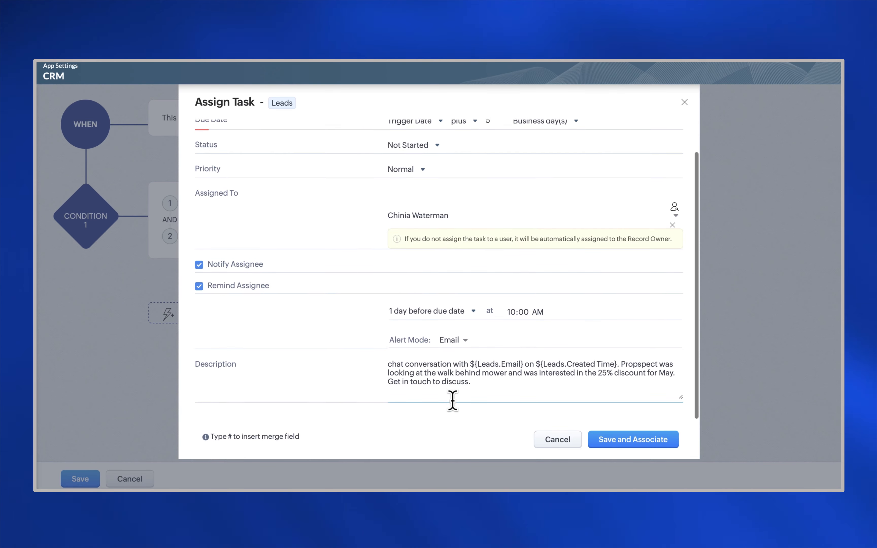
click(615, 441)
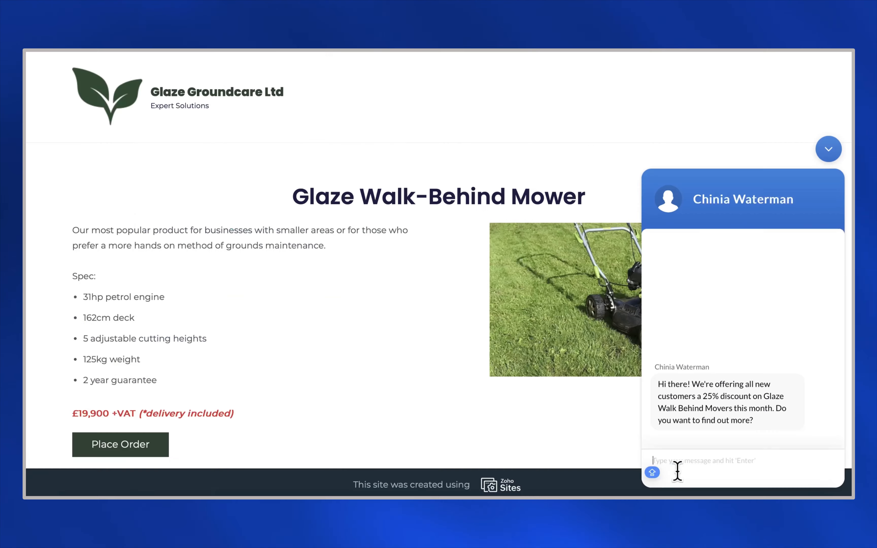
Step: Reply ', but I'm out of the office until next week. Can you contact me then?', then send name and e-mail
key(BackSpace)
text(, but I'm out of the)
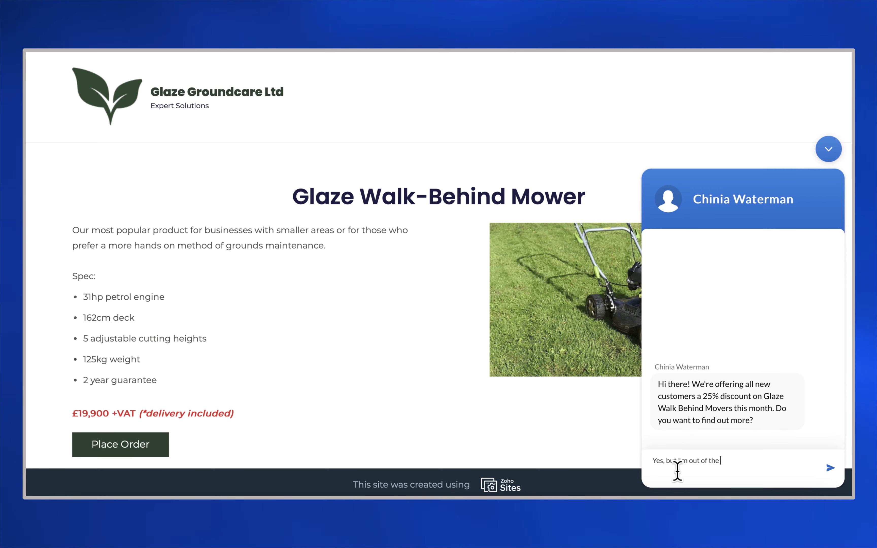
text( office until next week. Can you contact me then?)
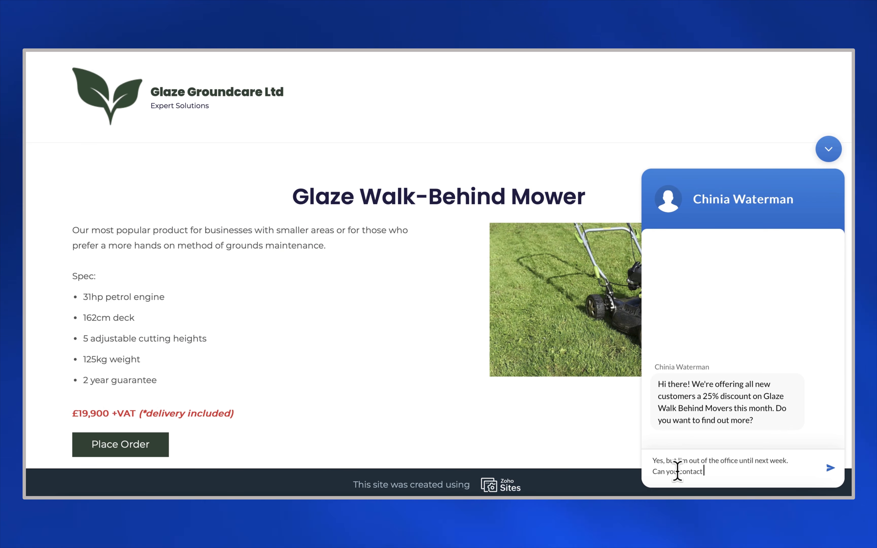
key(Return)
key(Return)
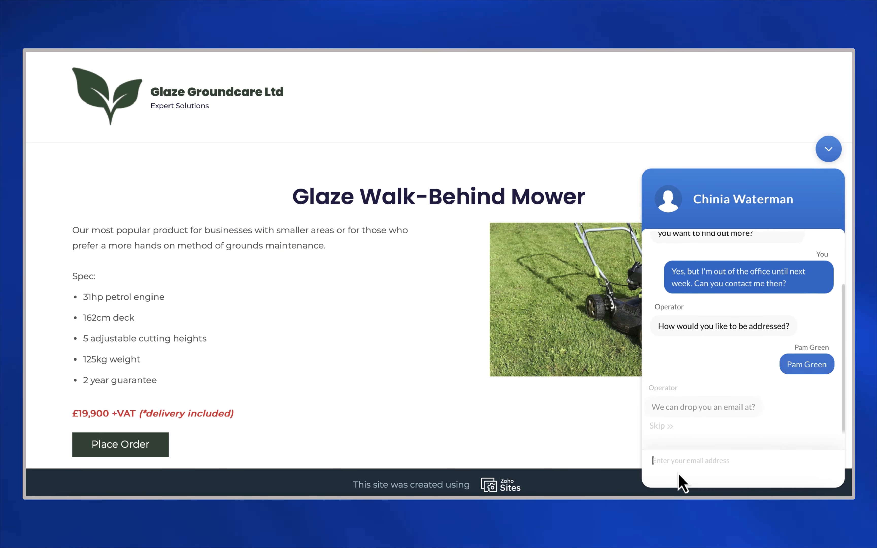
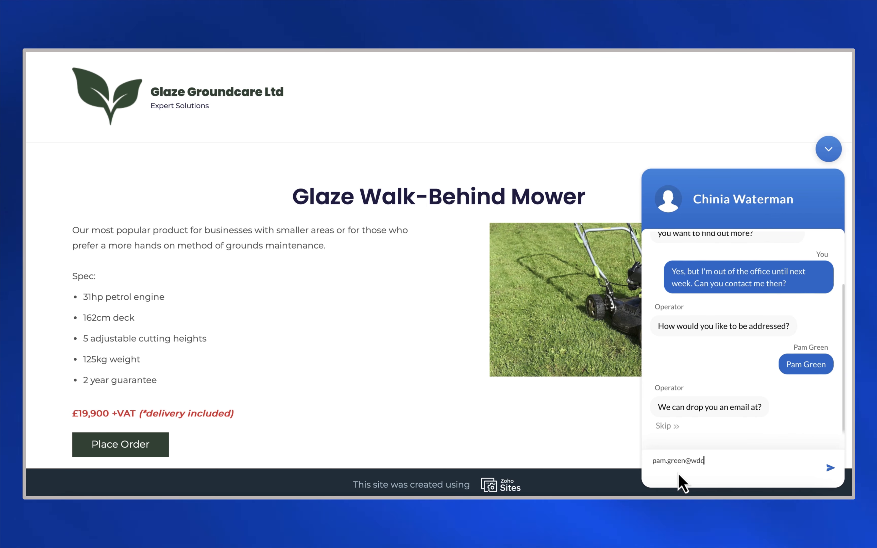
key(Return)
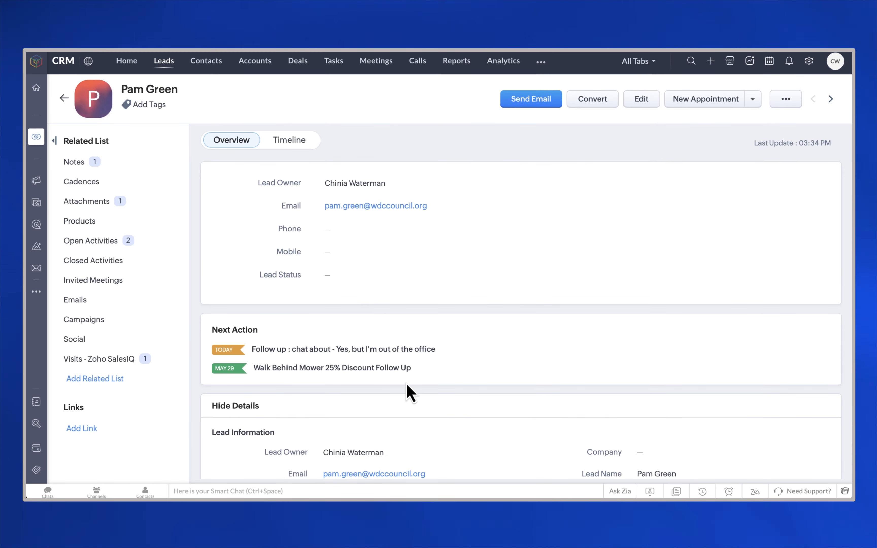
Step: From Tasks, open the 'Walk Behind Mower 25% Discount Follow Up' task, due May 29, 2024, Not Started
click(335, 66)
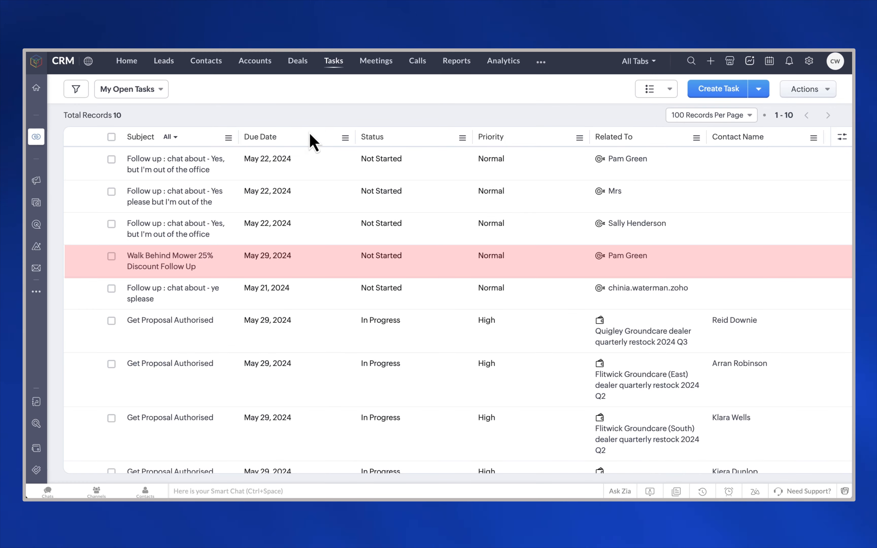
click(166, 258)
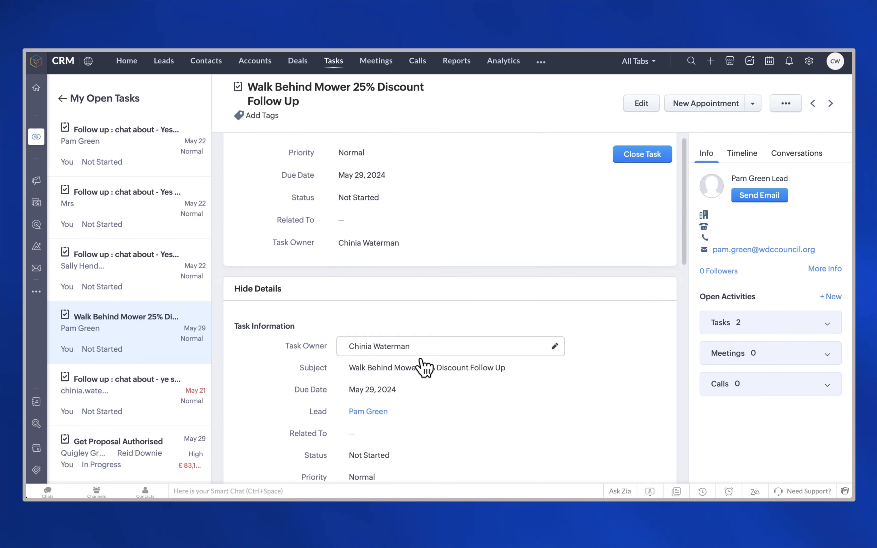
scroll(424, 366, down, 8)
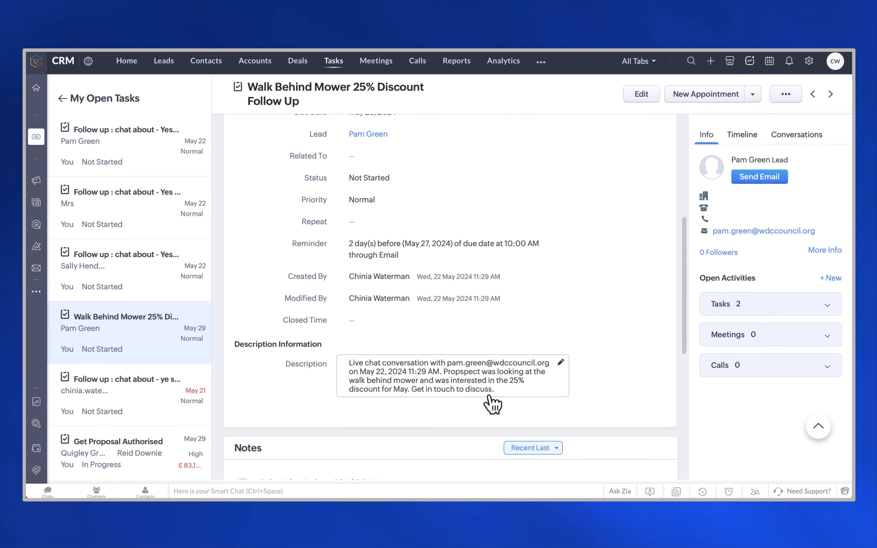